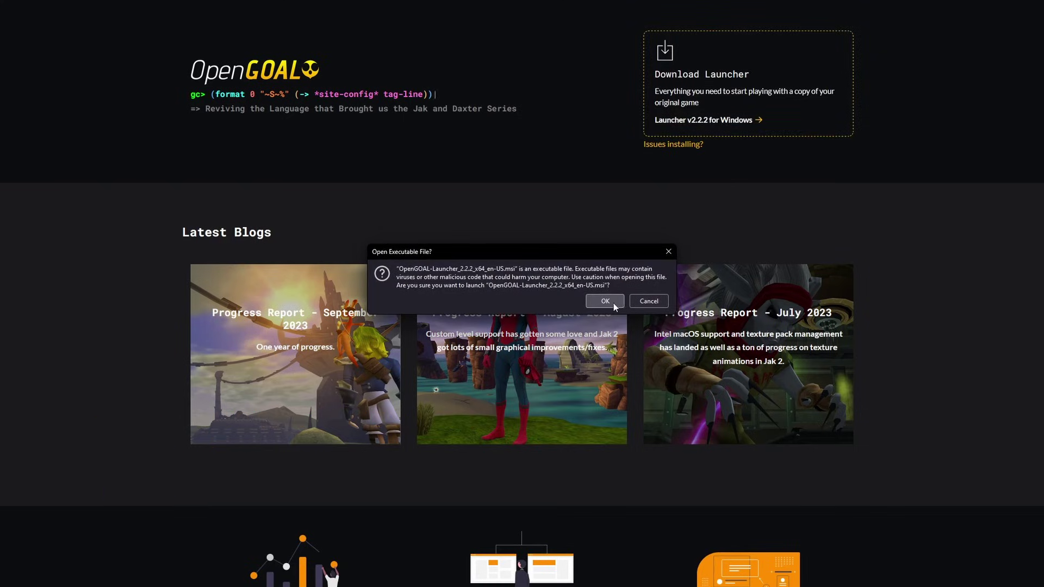
- Run the OpenGOAL-Launcher installer past the SmartScreen warning and install it through the setup wizard
{"action": "left_click", "coordinate": [605, 302]}
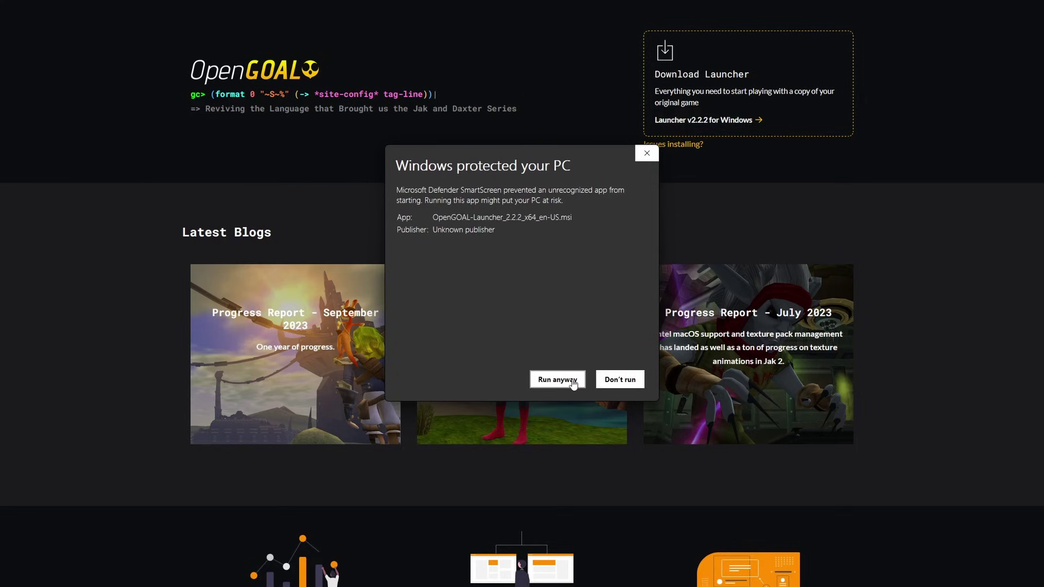
{"action": "left_click", "coordinate": [572, 381]}
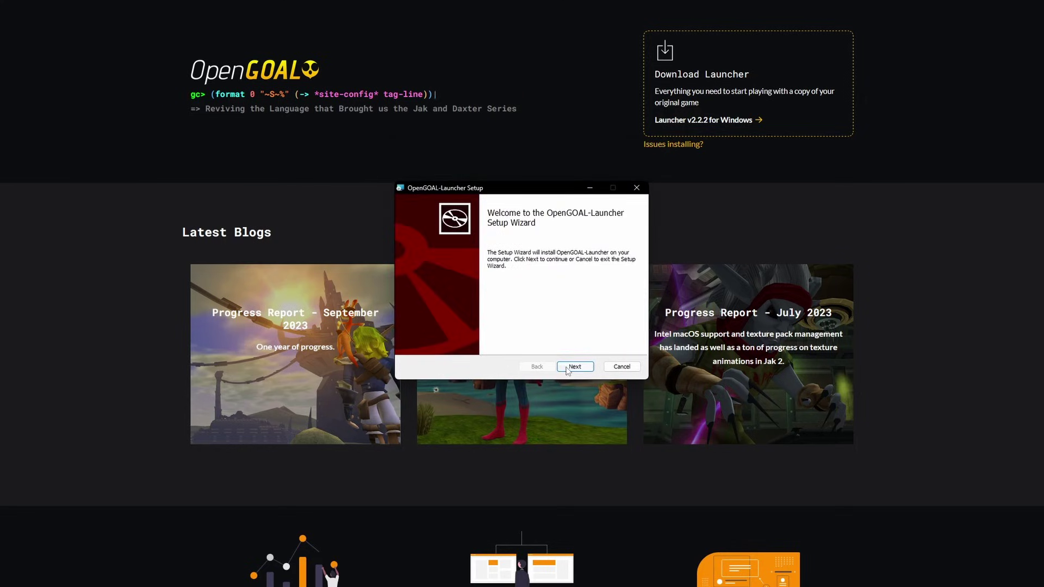
{"action": "left_click", "coordinate": [569, 370]}
{"action": "left_click", "coordinate": [569, 367]}
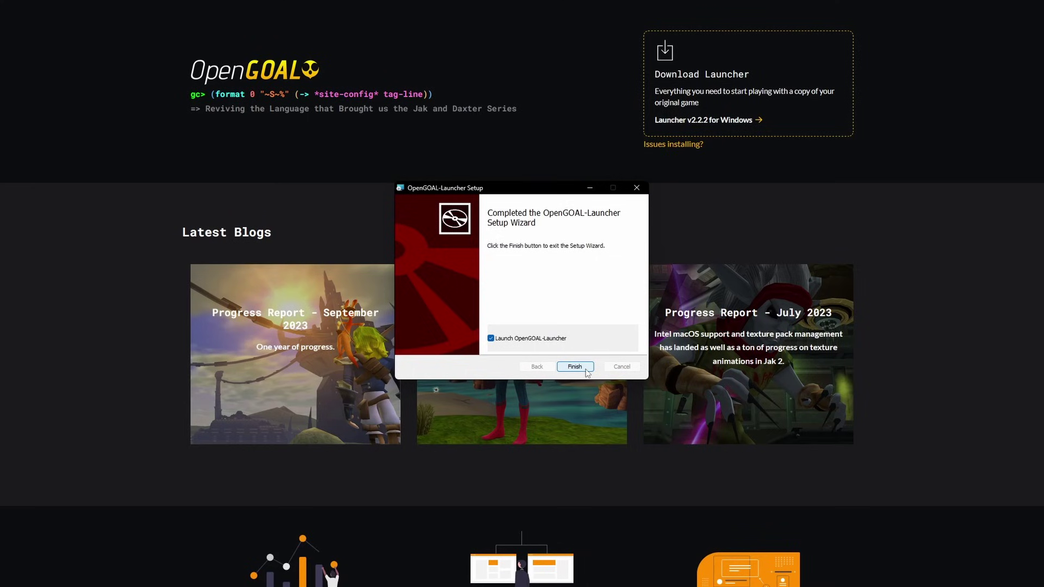
- Finish setup, then set the launcher locale to English and the install folder to new-install-dir
{"action": "left_click", "coordinate": [575, 367]}
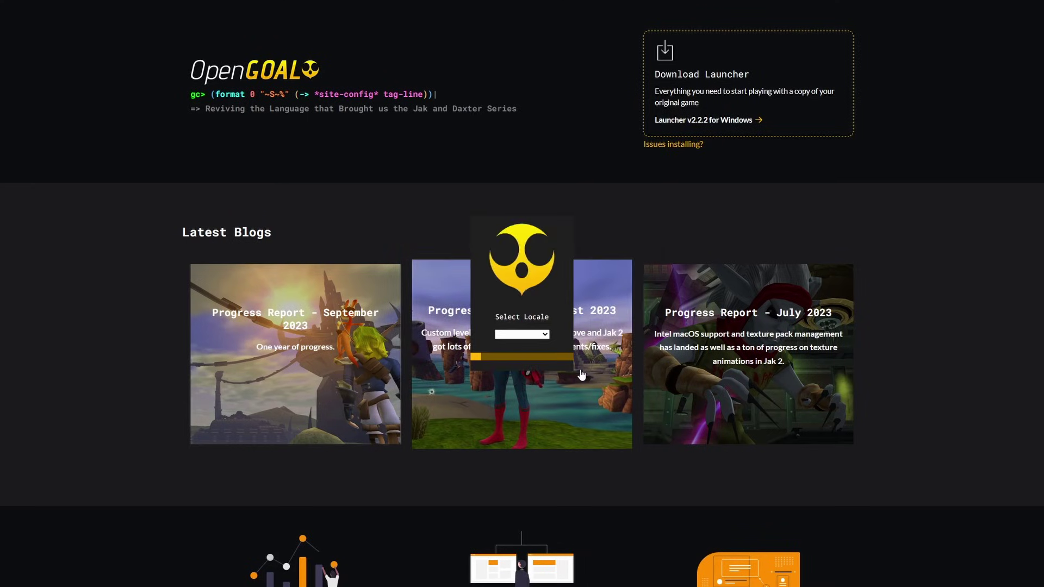
{"action": "left_click", "coordinate": [537, 336]}
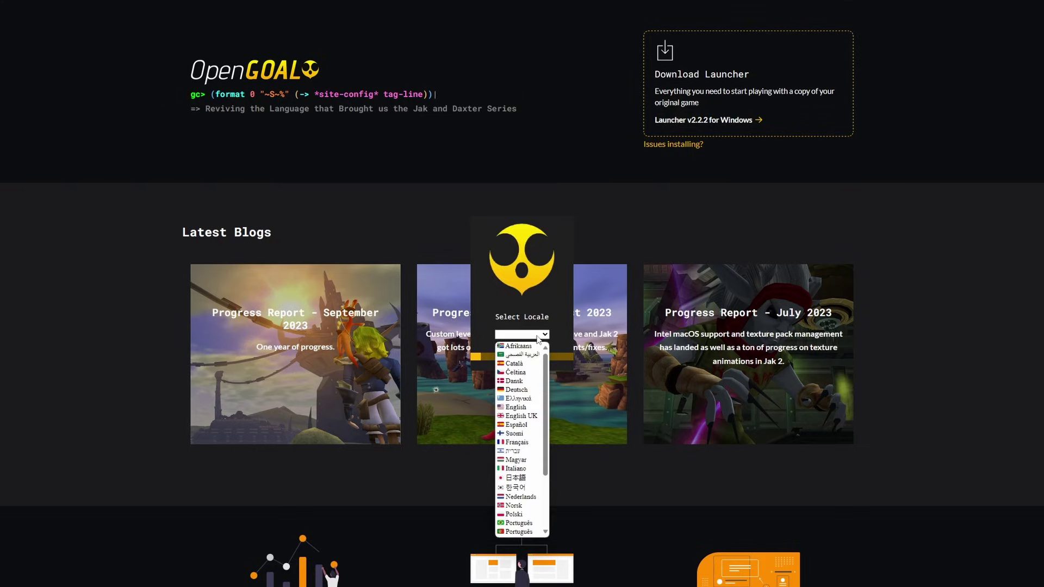
{"action": "left_click", "coordinate": [517, 407]}
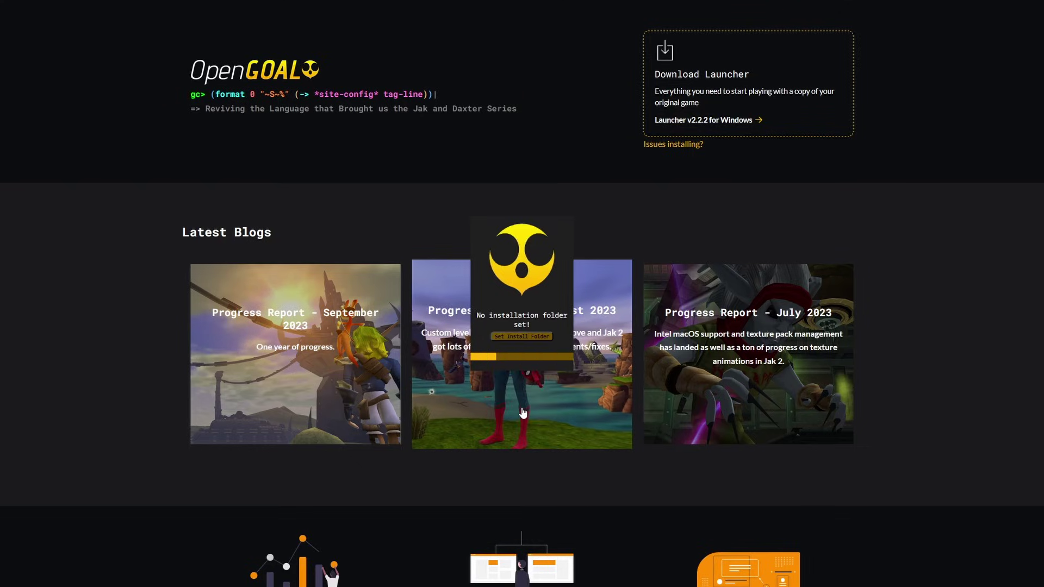
{"action": "left_click", "coordinate": [522, 336]}
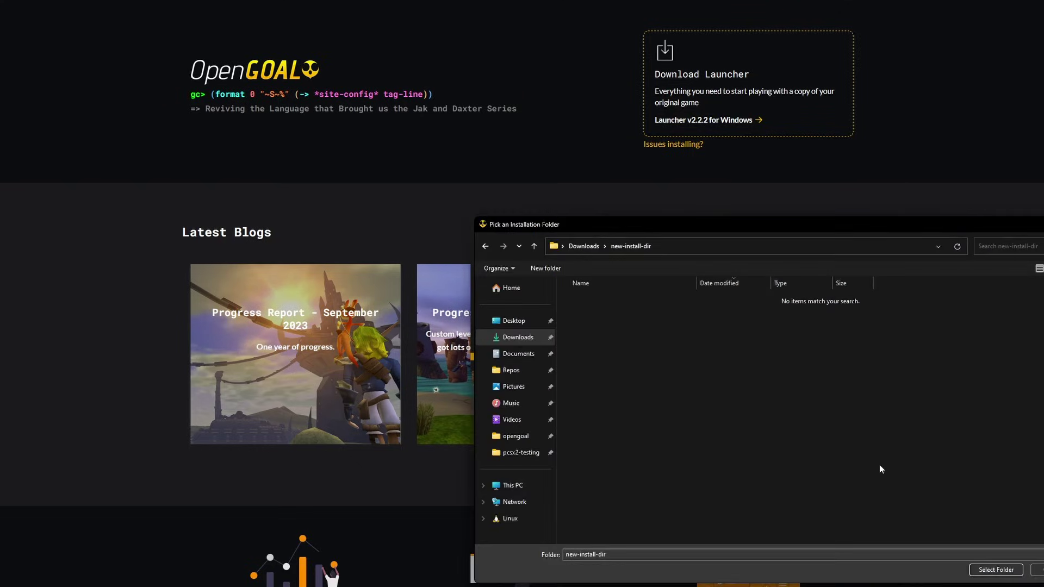
{"action": "left_click", "coordinate": [996, 569]}
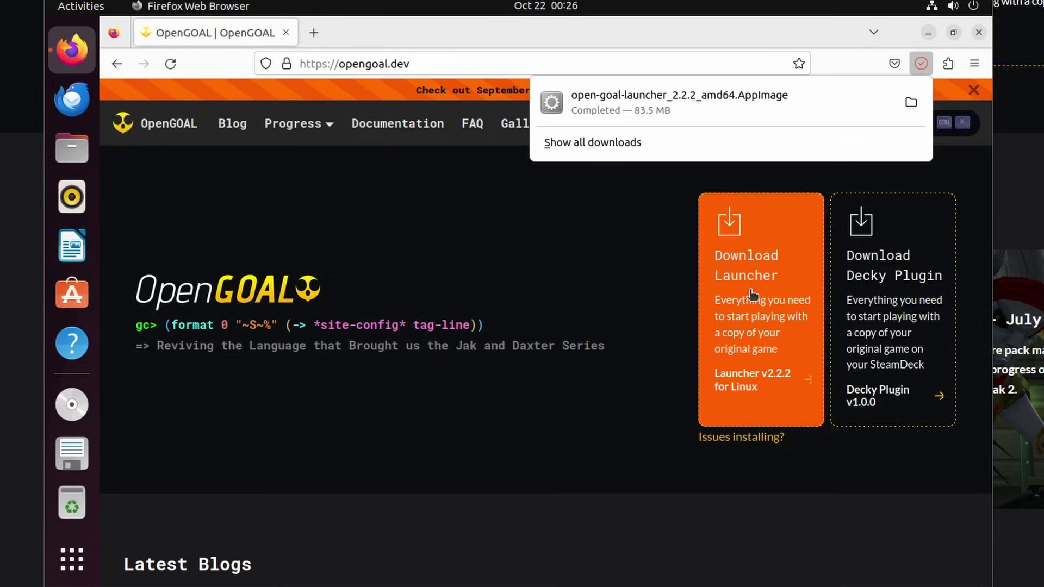
- Dismiss the Open With prompt and show open-goal-launcher_2.2.2_amd64.AppImage in its Downloads folder
{"action": "left_click", "coordinate": [667, 102]}
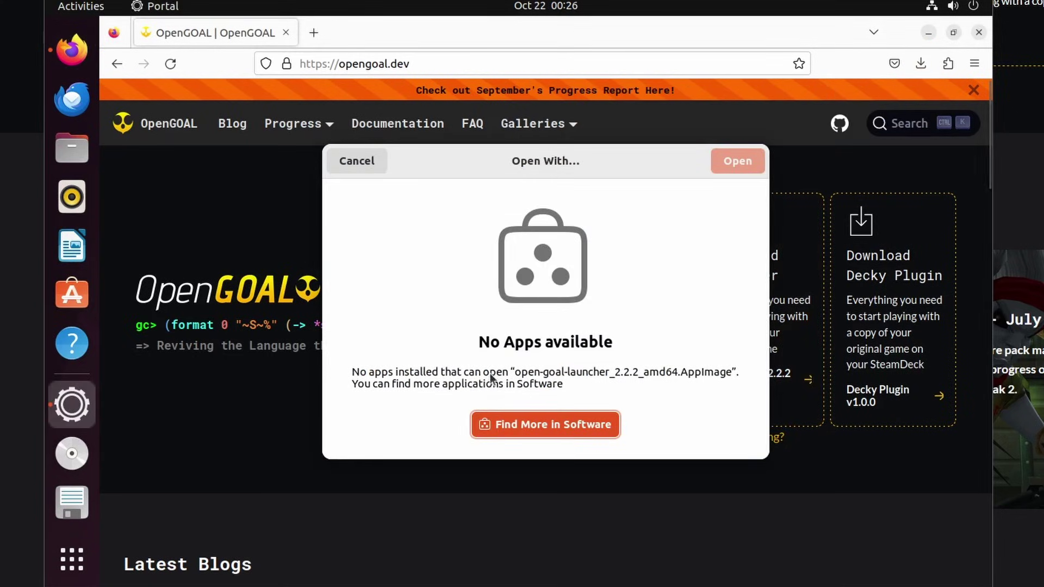
{"action": "left_click", "coordinate": [361, 164]}
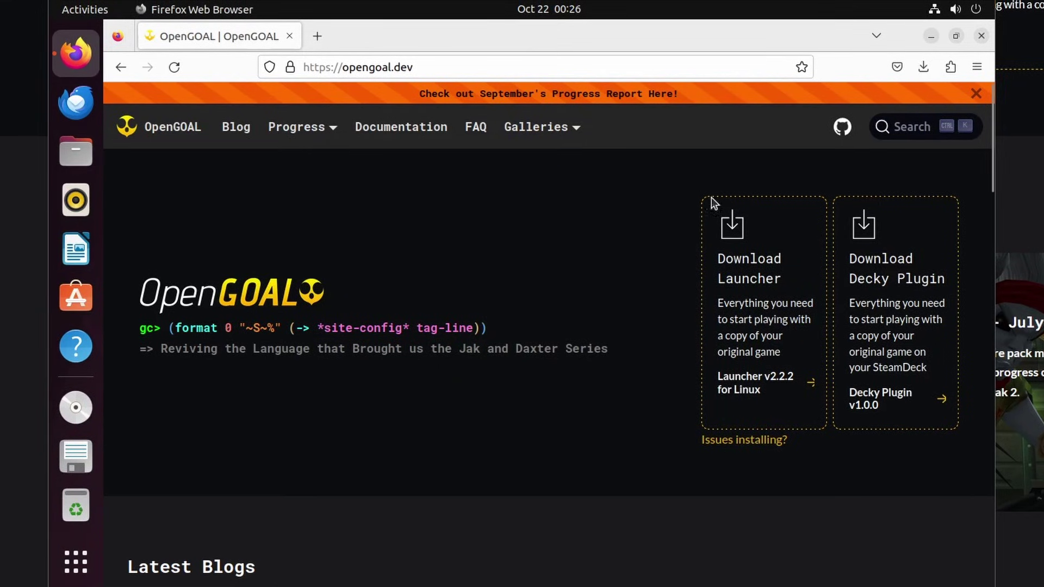
{"action": "left_click", "coordinate": [922, 68]}
{"action": "right_click", "coordinate": [820, 107]}
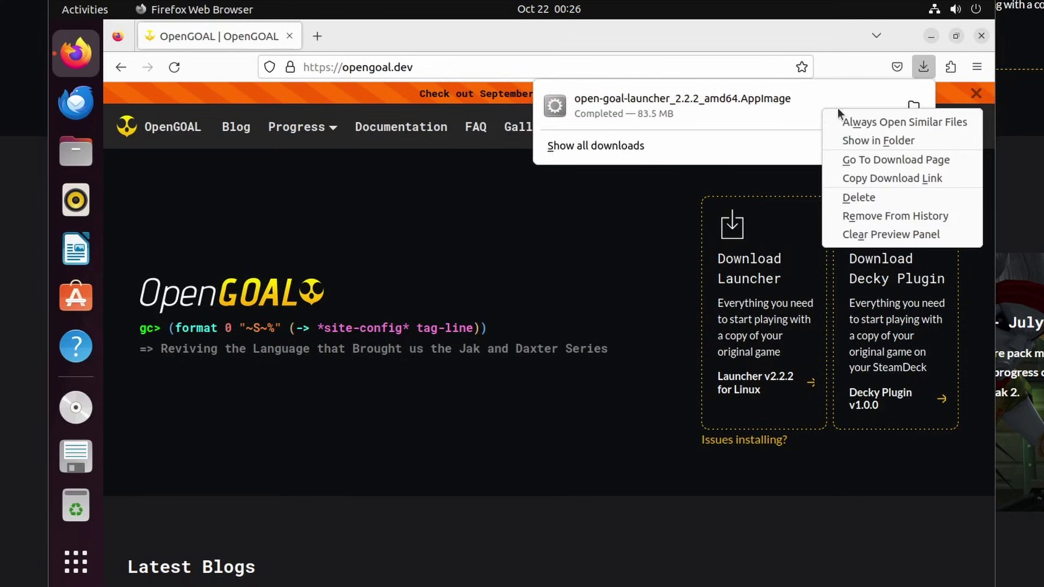
{"action": "left_click", "coordinate": [880, 139]}
- Open a terminal in Downloads and make the open-goal-launcher AppImage executable with chmod +x
{"action": "right_click", "coordinate": [429, 180]}
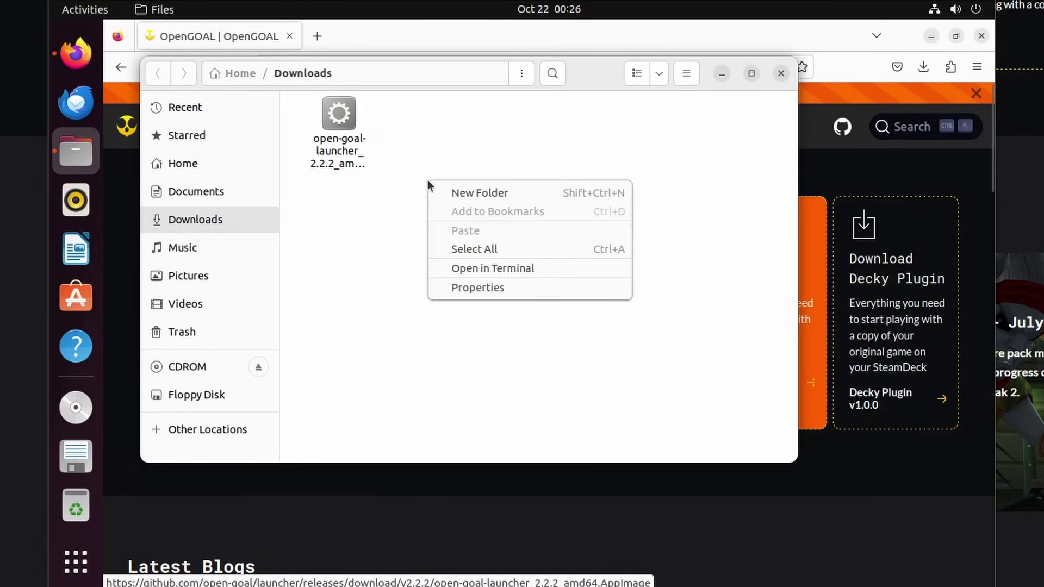
{"action": "left_click", "coordinate": [491, 266]}
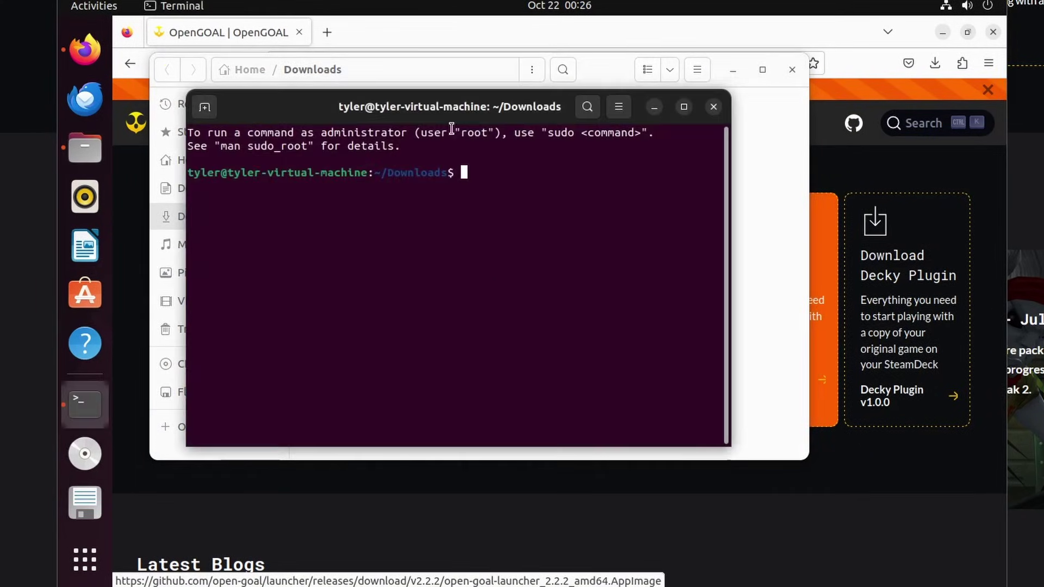
{"action": "left_click_drag", "start_coordinate": [450, 112], "coordinate": [499, 164]}
{"action": "type", "text": "./"}
{"action": "key", "text": "BackSpace"}
{"action": "key", "text": "BackSpace"}
{"action": "type", "text": "chmod _"}
{"action": "key", "text": "BackSpace"}
{"action": "type", "text": "+x op"}
{"action": "key", "text": "Tab"}
{"action": "key", "text": "Return"}
- Run the AppImage, then install libfuse2 with sudo apt after the FUSE error
{"action": "type", "text": "./open"}
{"action": "key", "text": "Tab"}
{"action": "key", "text": "Return"}
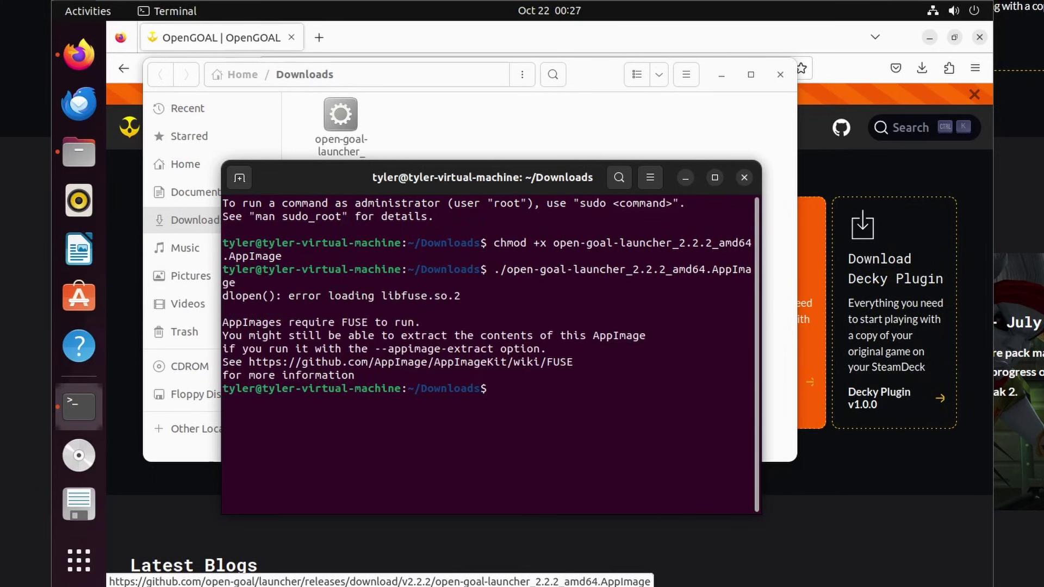
{"action": "left_click_drag", "start_coordinate": [286, 299], "coordinate": [462, 298]}
{"action": "left_click", "coordinate": [506, 384]}
{"action": "type", "text": "sudo"}
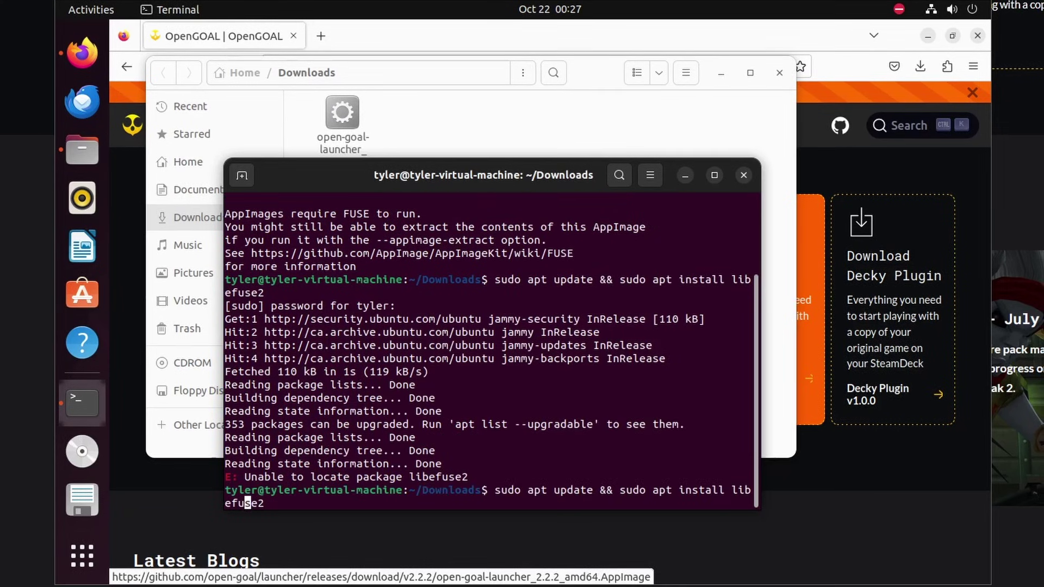
{"action": "key", "text": "Left"}
{"action": "key", "text": "Left"}
{"action": "key", "text": "BackSpace"}
{"action": "key", "text": "Return"}
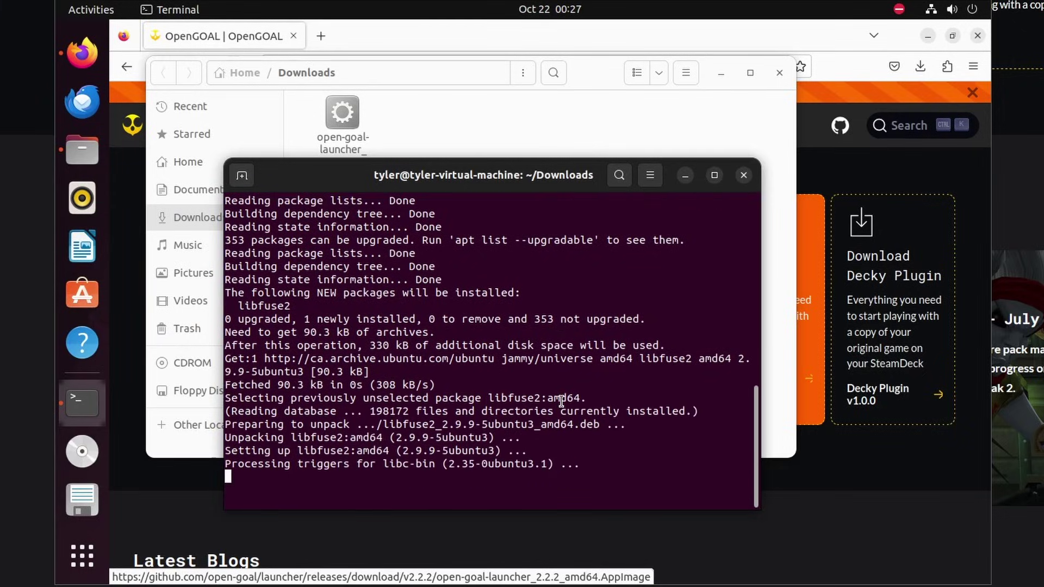
- Launch the OpenGOAL launcher AppImage from the Files window
{"action": "left_click", "coordinate": [397, 144]}
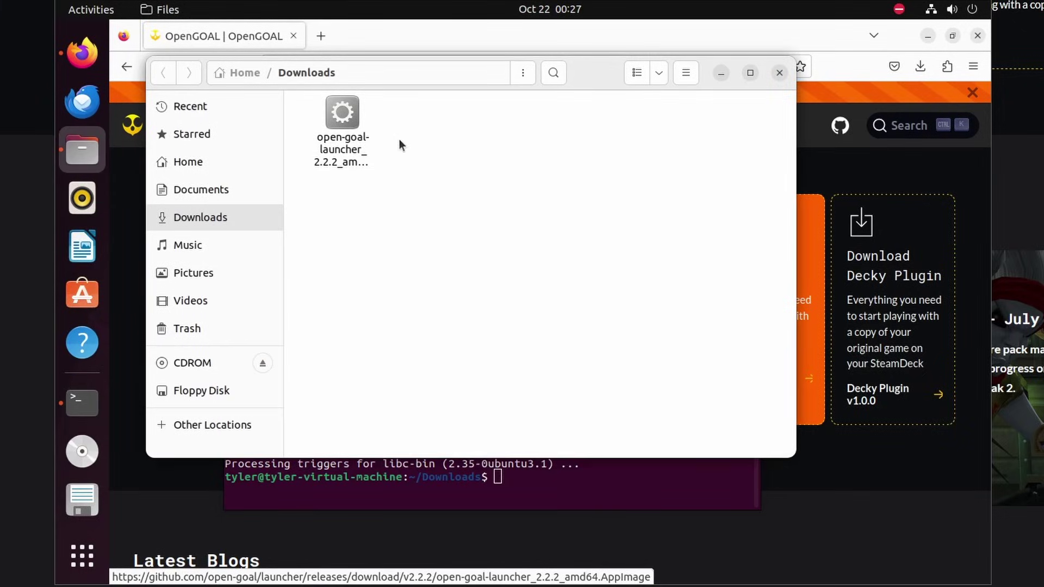
{"action": "left_click", "coordinate": [336, 121]}
{"action": "double_click", "coordinate": [336, 121]}
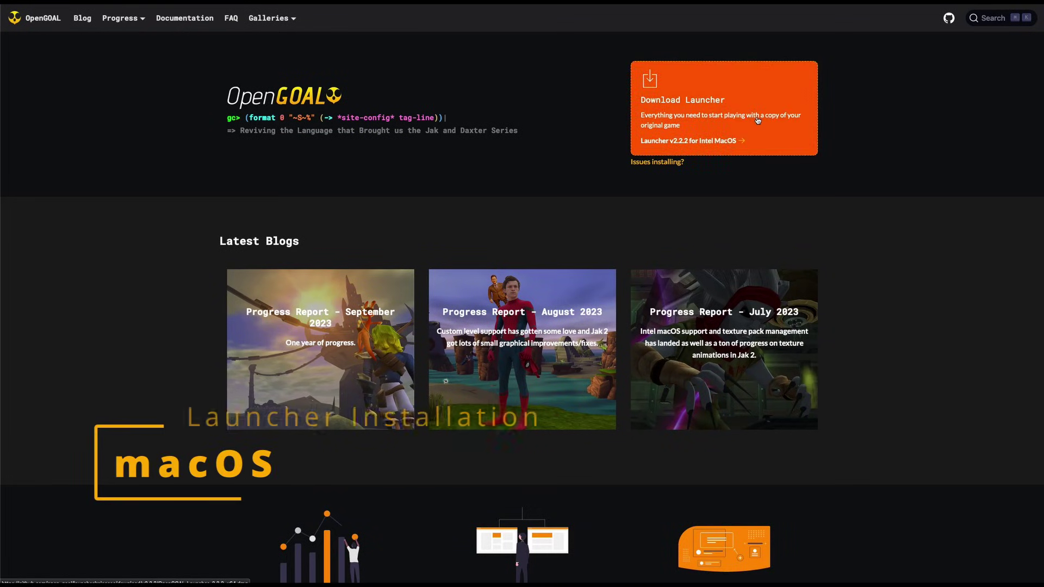
- Download the Intel macOS launcher v2.2.2 and close its disk image window
{"action": "left_click", "coordinate": [757, 120]}
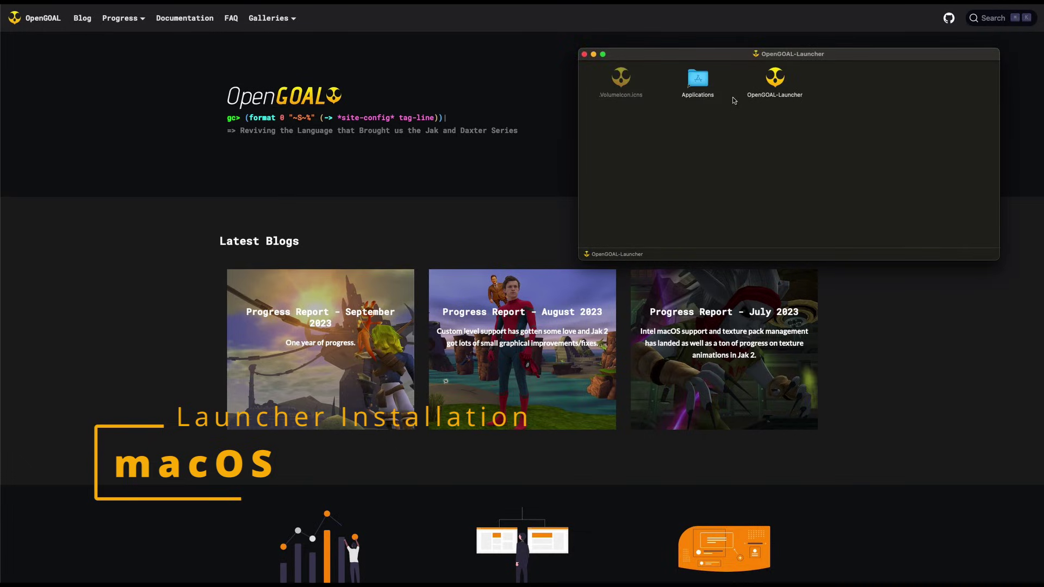
{"action": "left_click_drag", "start_coordinate": [754, 61], "coordinate": [494, 209]}
{"action": "left_click", "coordinate": [563, 212]}
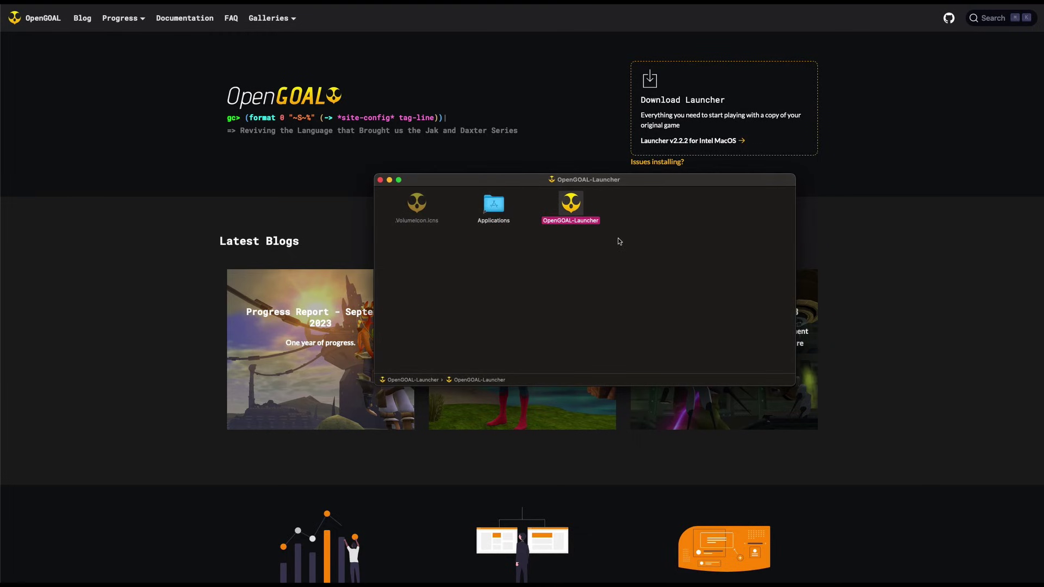
{"action": "left_click", "coordinate": [380, 180]}
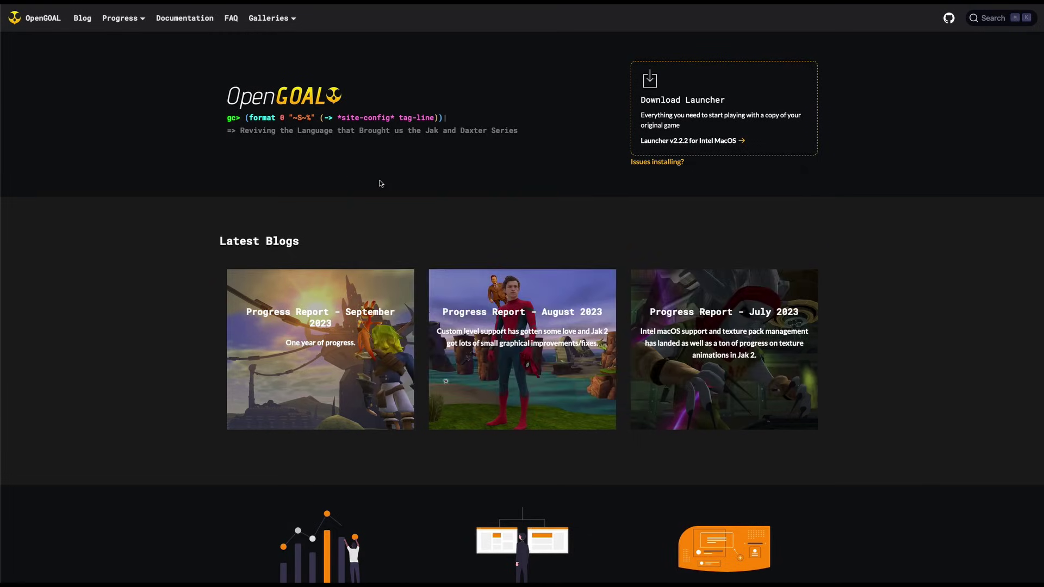
- Open OpenGOAL-Launcher via Spotlight and allow it past Gatekeeper with Open Anyway
{"action": "key", "text": "super+space"}
{"action": "type", "text": "opengoal-"}
{"action": "key", "text": "Return"}
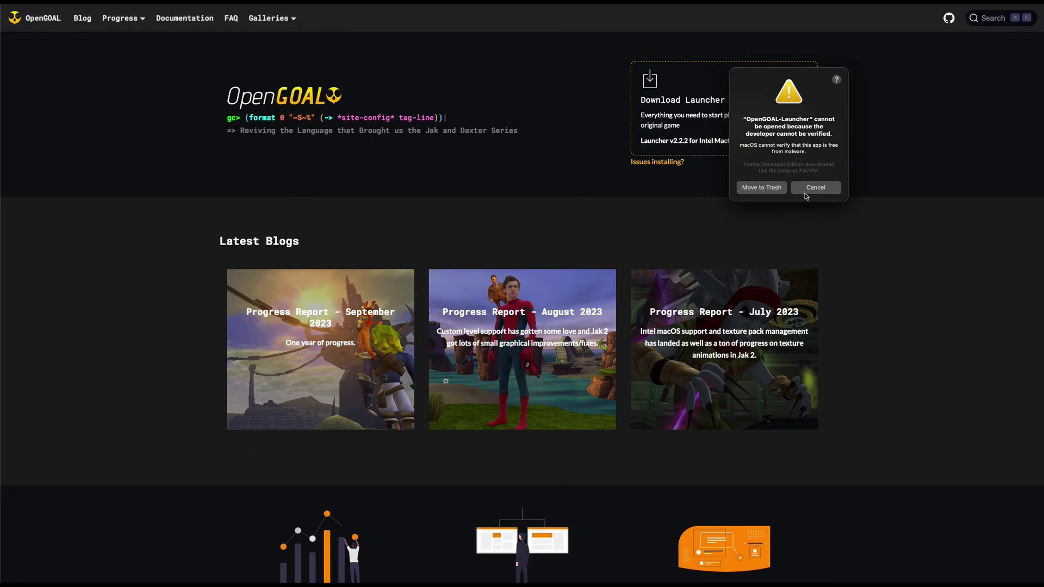
{"action": "left_click", "coordinate": [815, 187]}
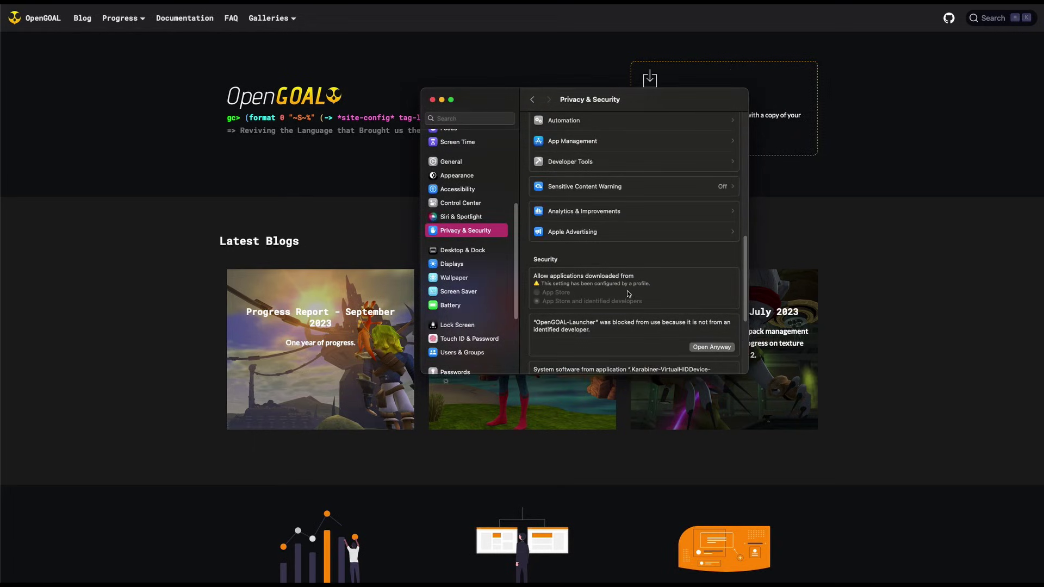
{"action": "left_click", "coordinate": [712, 347]}
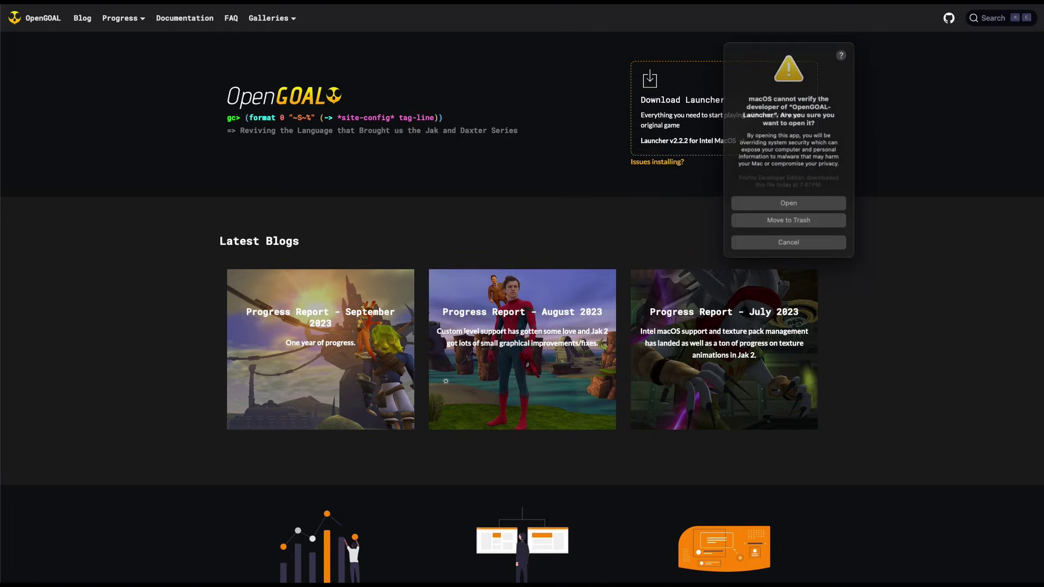
{"action": "left_click", "coordinate": [806, 200]}
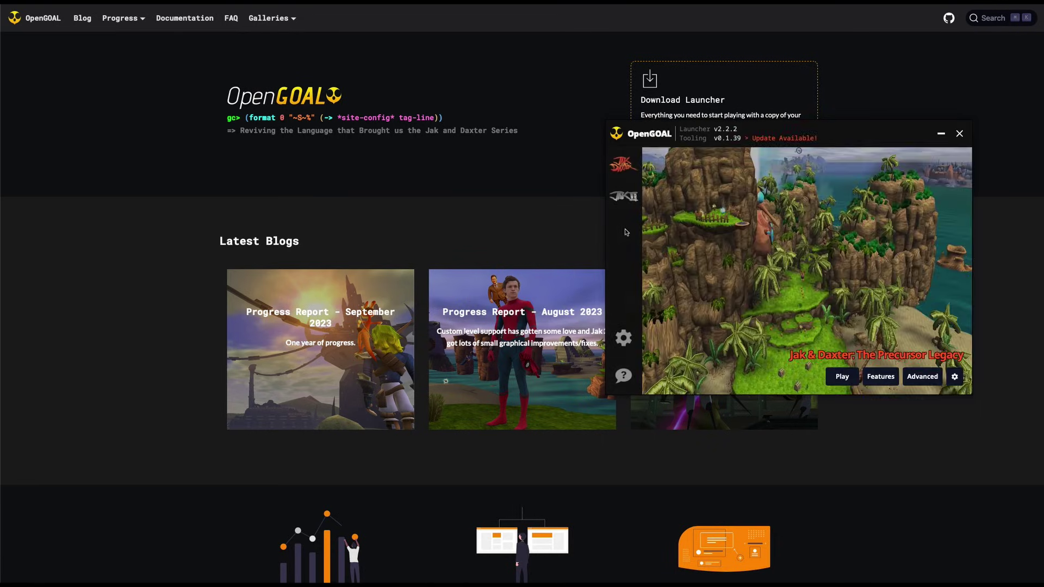
{"action": "left_click_drag", "start_coordinate": [776, 134], "coordinate": [763, 133]}
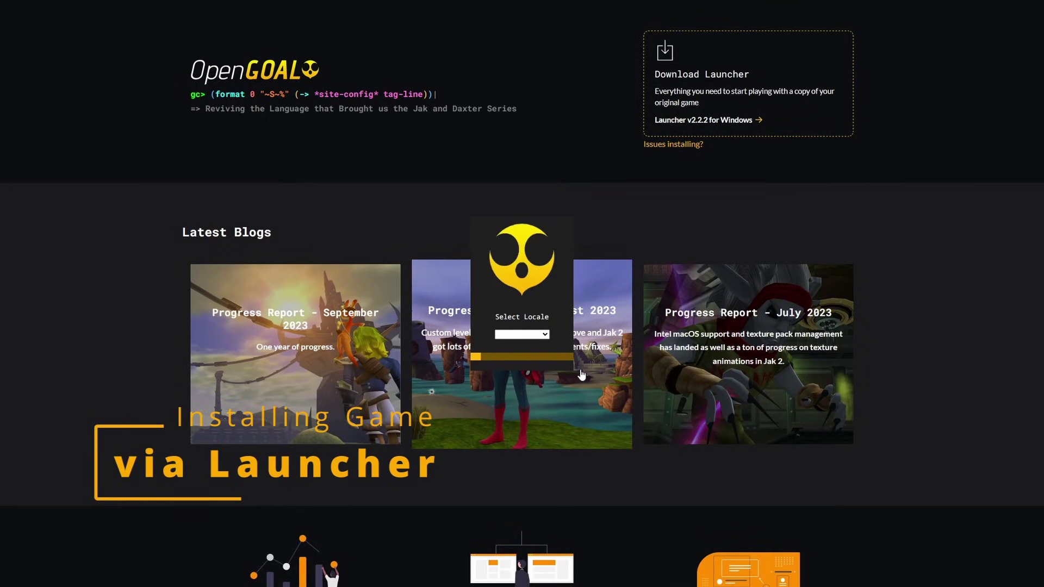
- Set the launcher locale to English and the install folder to new-install-dir
{"action": "left_click", "coordinate": [538, 340]}
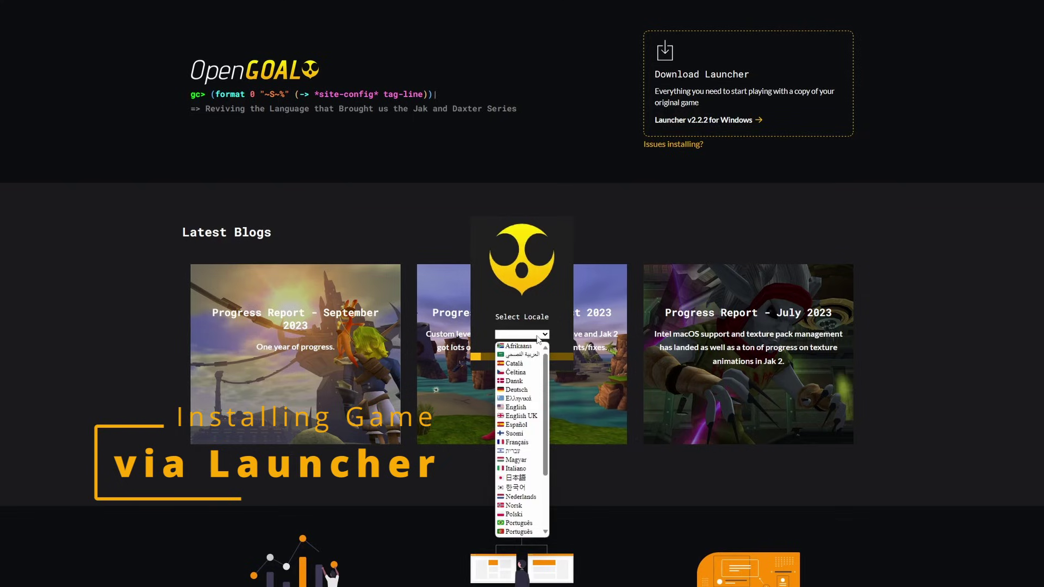
{"action": "left_click", "coordinate": [521, 409]}
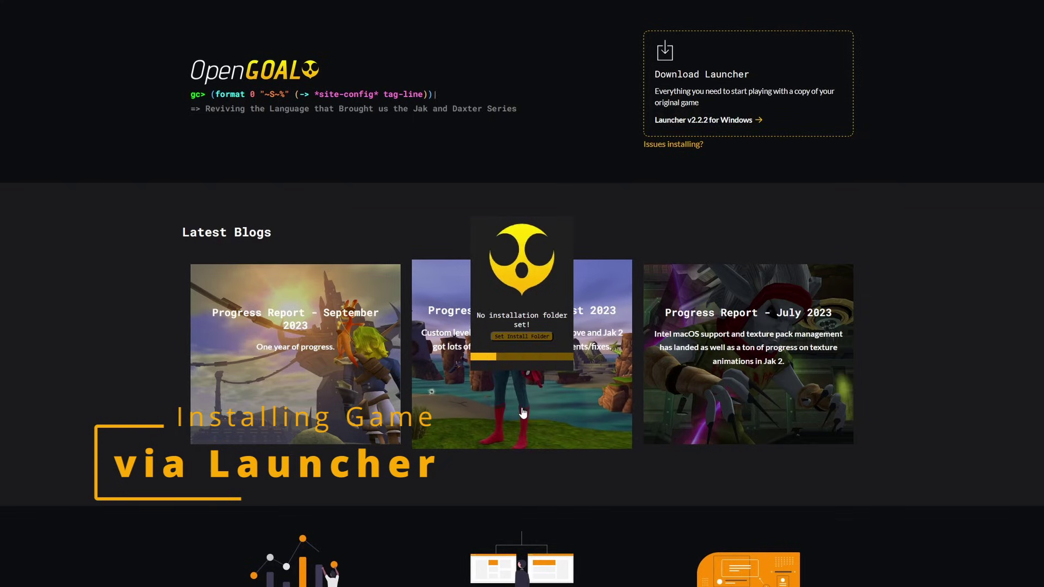
{"action": "left_click", "coordinate": [522, 336]}
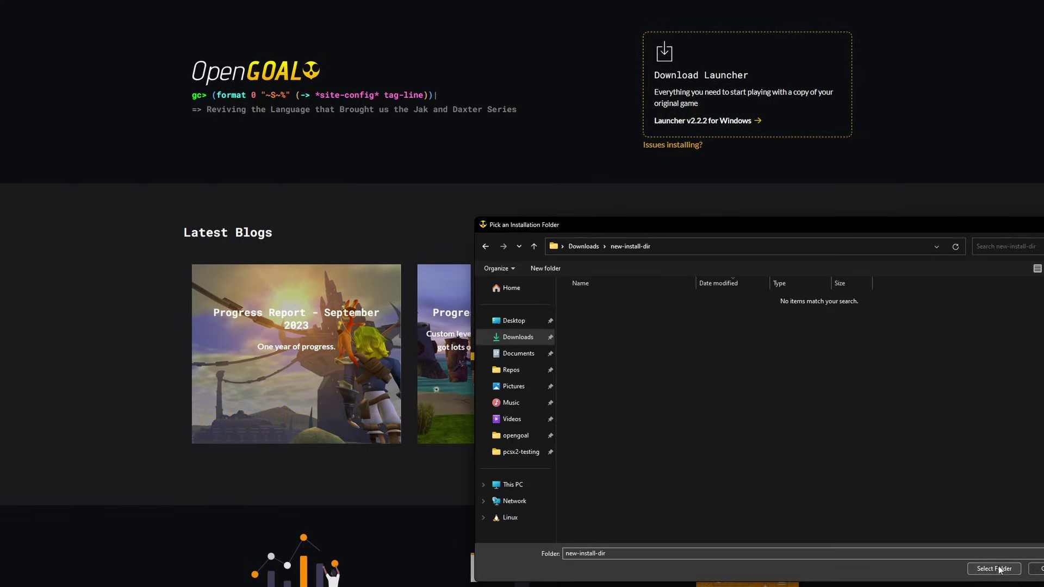
{"action": "left_click", "coordinate": [1000, 568]}
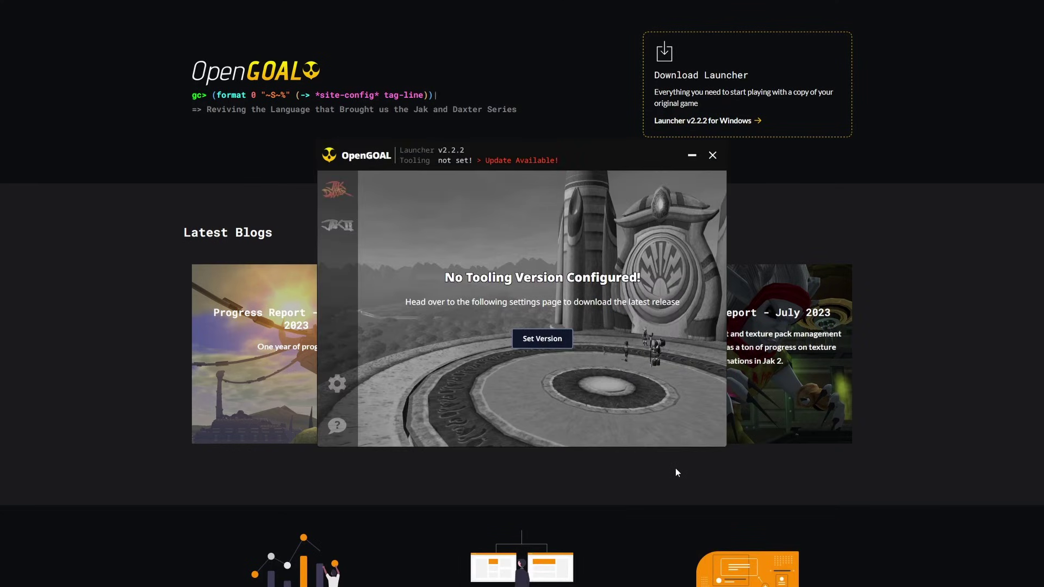
- Download tooling v0.1.43, save it as active, and open the Jak & Daxter page
{"action": "left_click", "coordinate": [552, 345]}
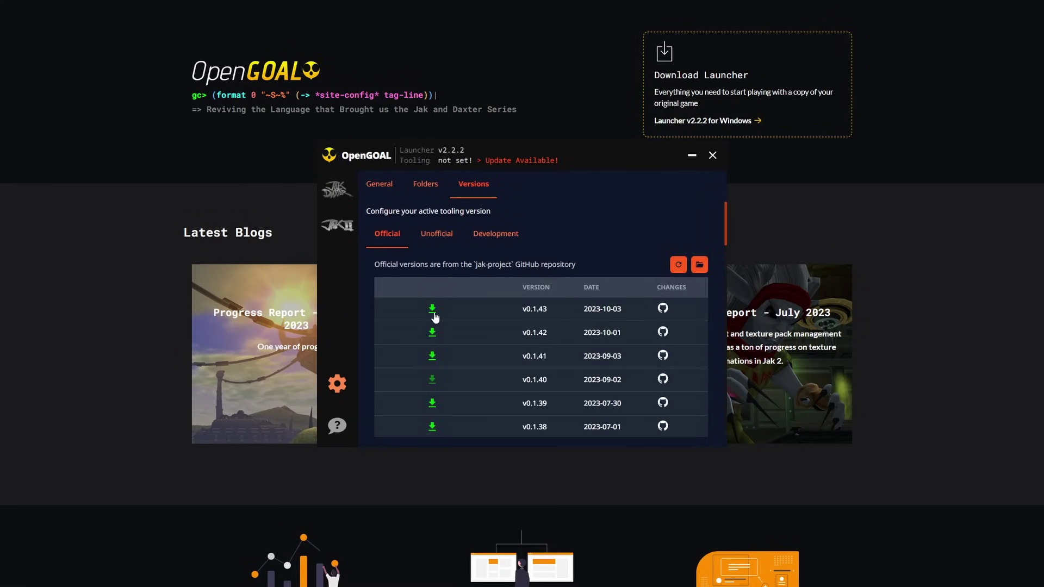
{"action": "left_click", "coordinate": [434, 313]}
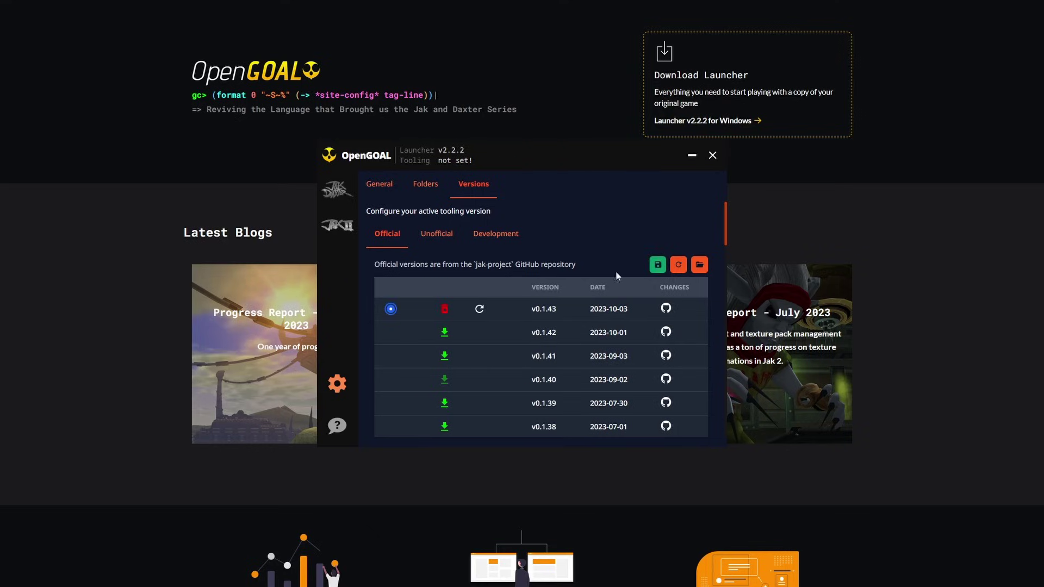
{"action": "left_click", "coordinate": [658, 264]}
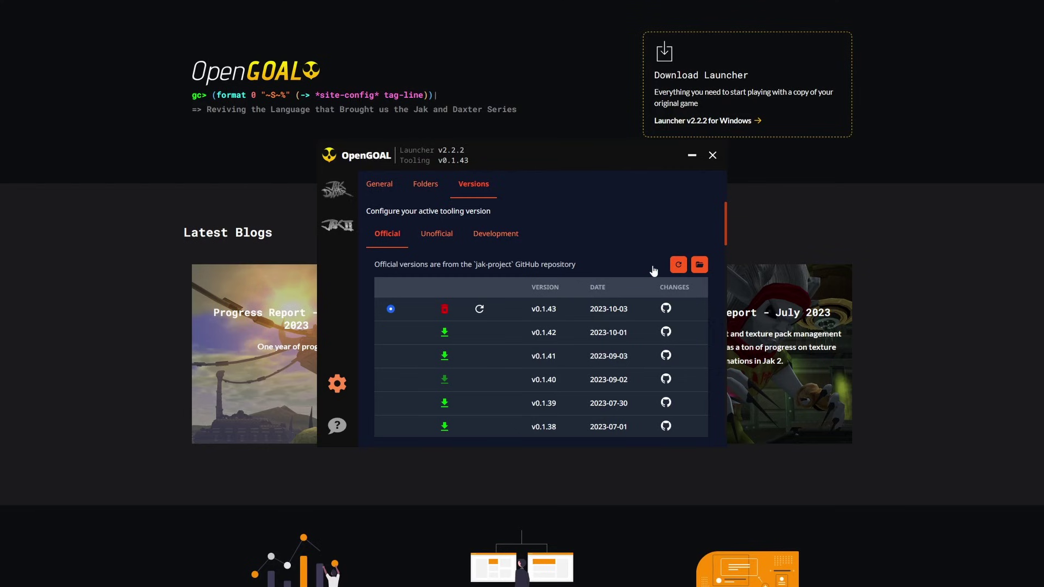
{"action": "left_click", "coordinate": [337, 193]}
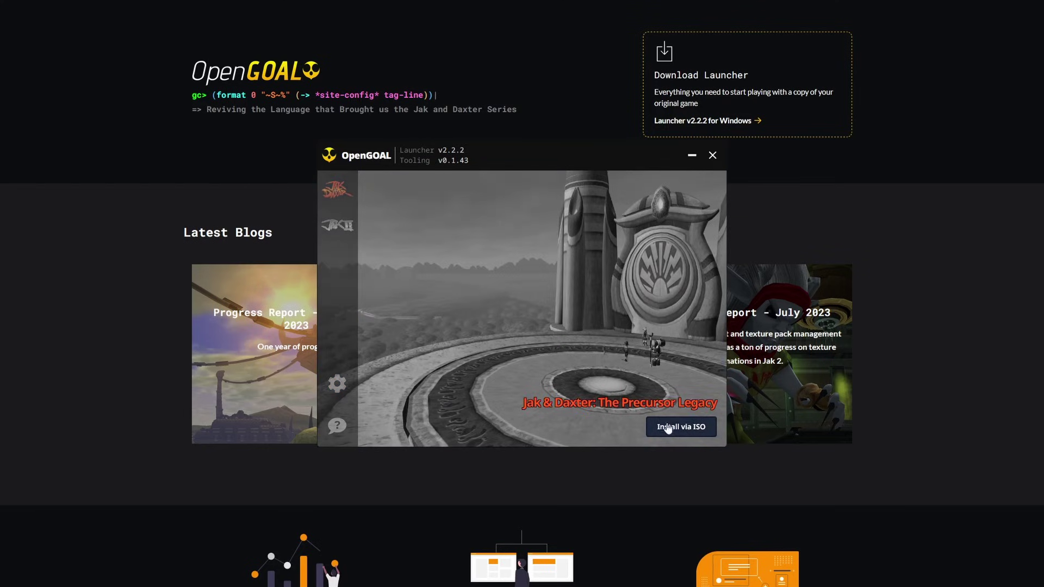
- Install Jak & Daxter from the ISO, continue to the game, and close the test-launched game window
{"action": "left_click", "coordinate": [701, 433]}
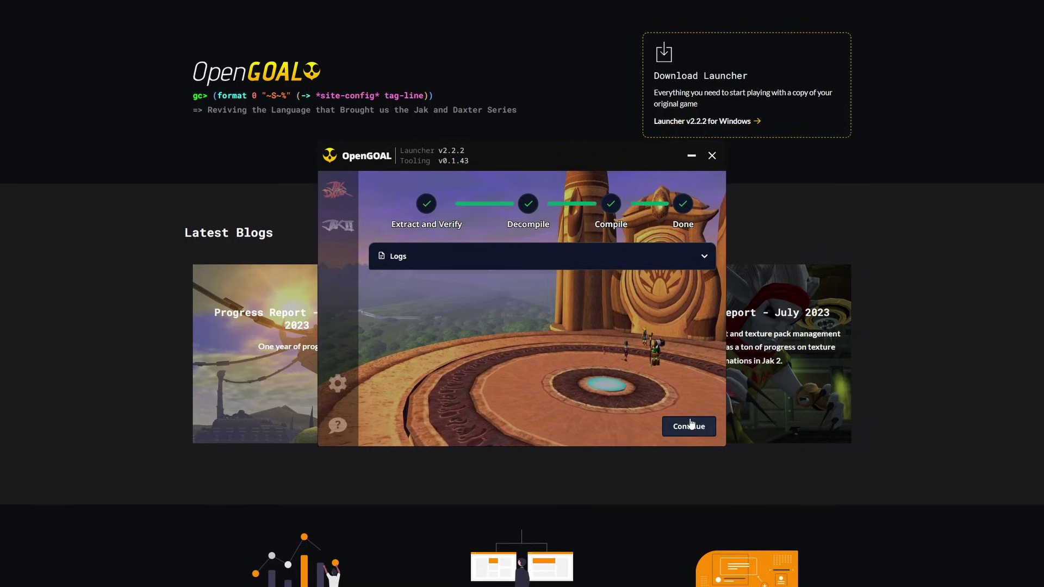
{"action": "left_click", "coordinate": [684, 427]}
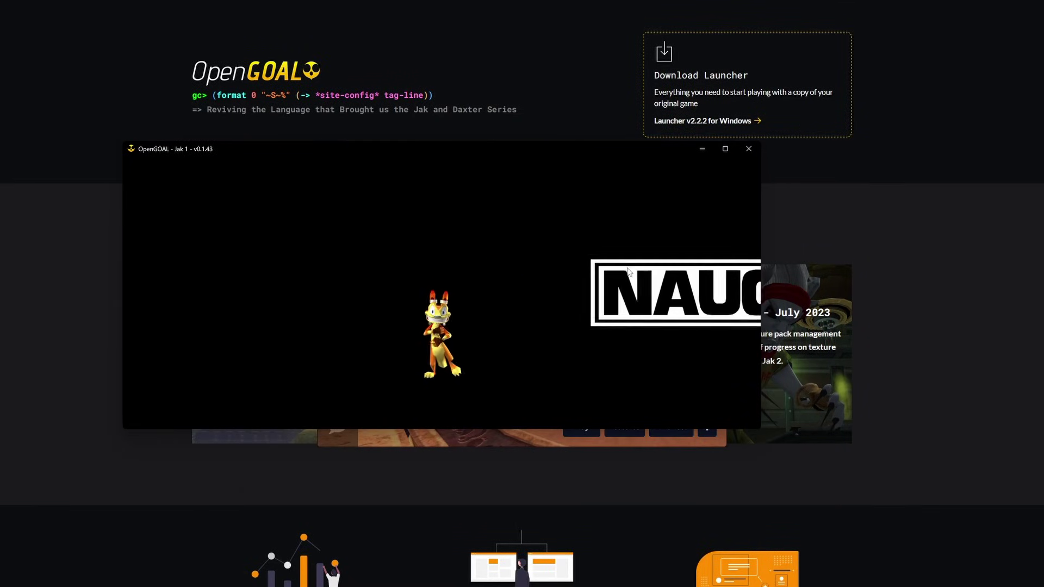
{"action": "left_click", "coordinate": [749, 149]}
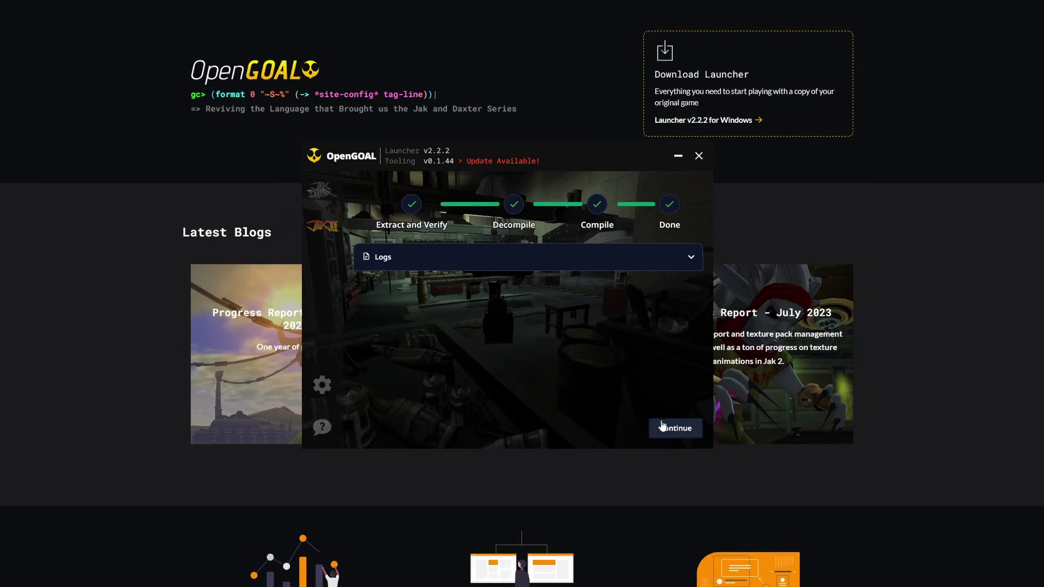
- Continue past the finished Jak II install and launch Jak II with Play
{"action": "left_click", "coordinate": [667, 427]}
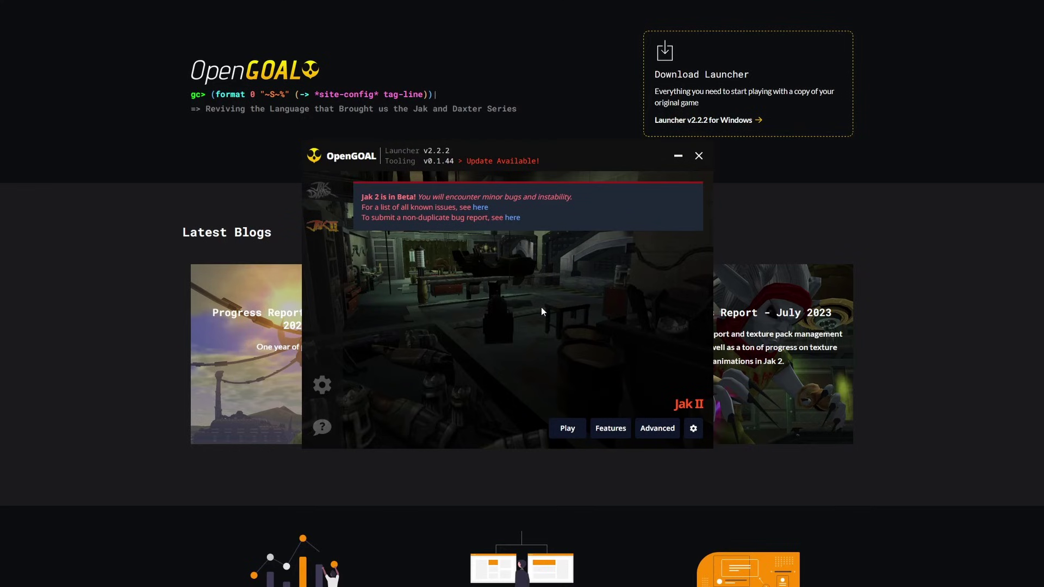
{"action": "left_click", "coordinate": [560, 430]}
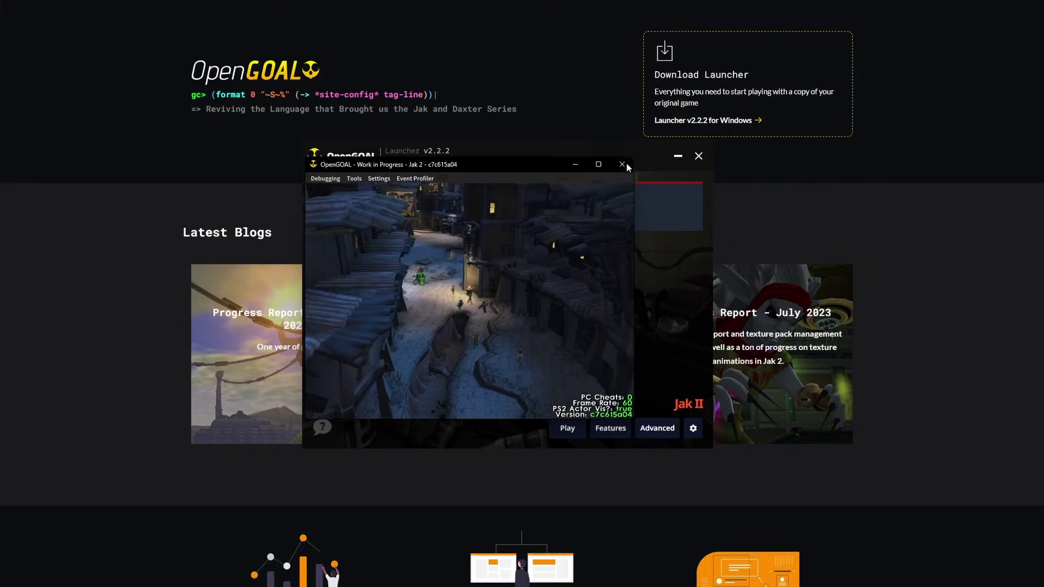
- Close the running Jak II game window with its X button
{"action": "left_click", "coordinate": [625, 165]}
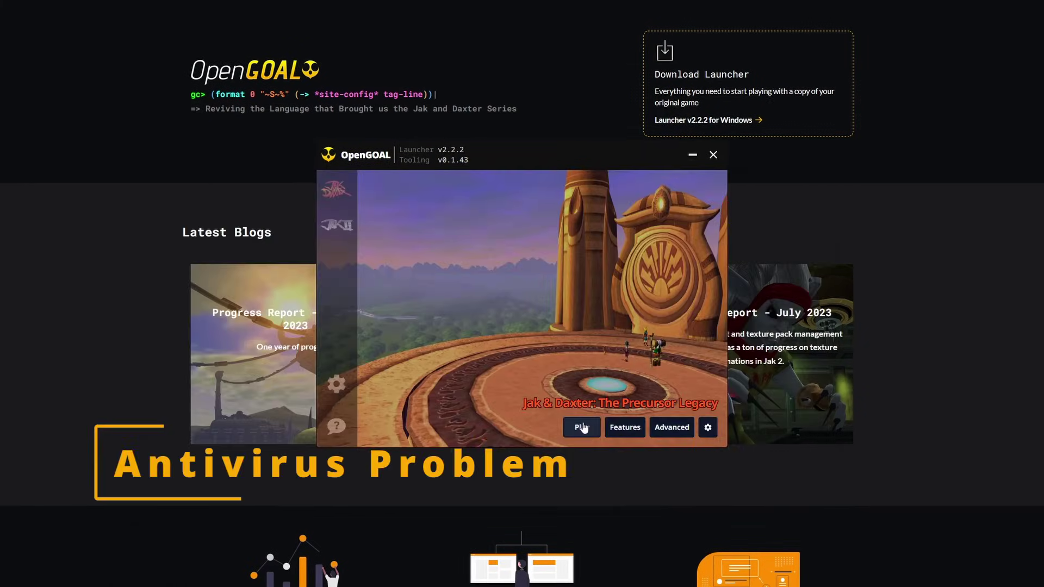
- After the missing gk.exe error, reactivate tooling v0.1.43 and launch Jak & Daxter again
{"action": "left_click", "coordinate": [583, 428]}
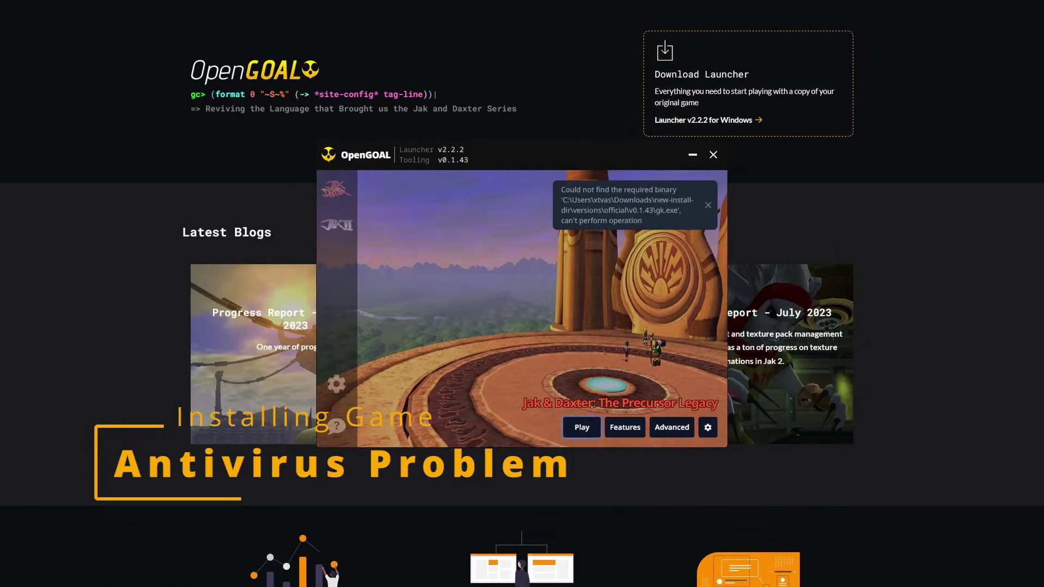
{"action": "left_click_drag", "start_coordinate": [564, 190], "coordinate": [677, 191]}
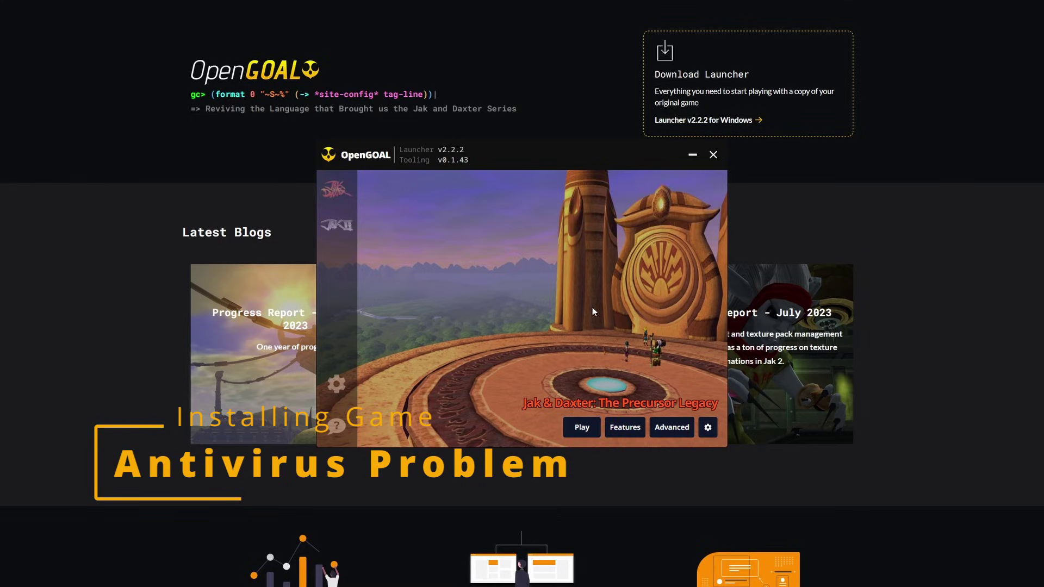
{"action": "left_click", "coordinate": [337, 384]}
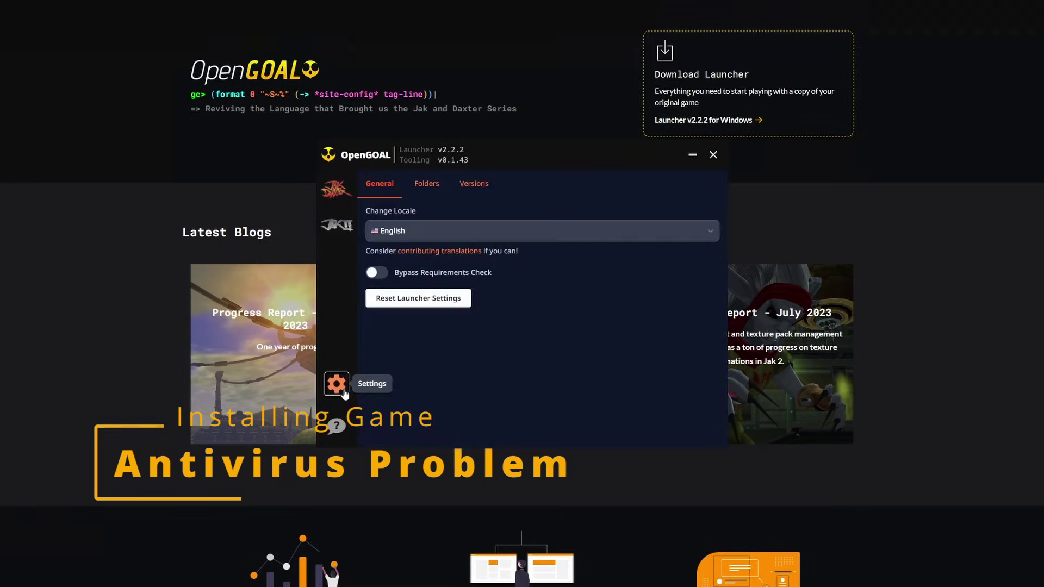
{"action": "left_click", "coordinate": [466, 186]}
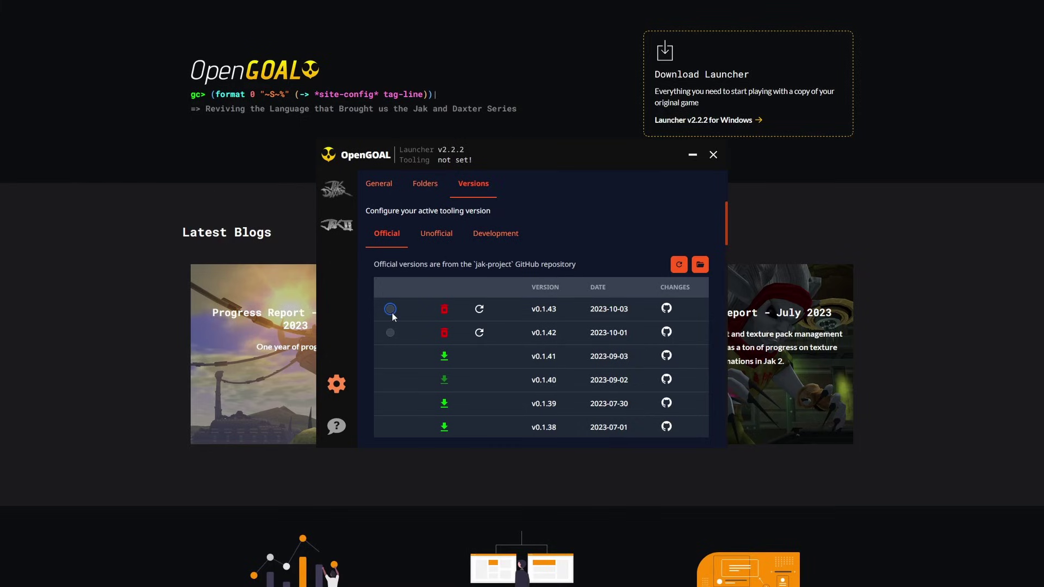
{"action": "left_click", "coordinate": [392, 311]}
{"action": "left_click", "coordinate": [659, 266]}
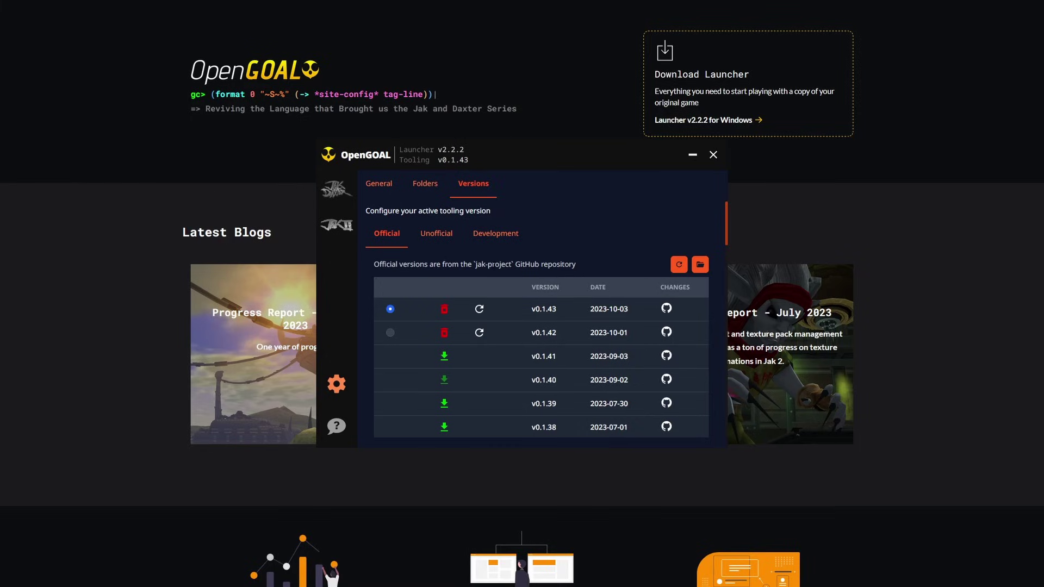
{"action": "left_click", "coordinate": [336, 189]}
{"action": "left_click", "coordinate": [572, 429]}
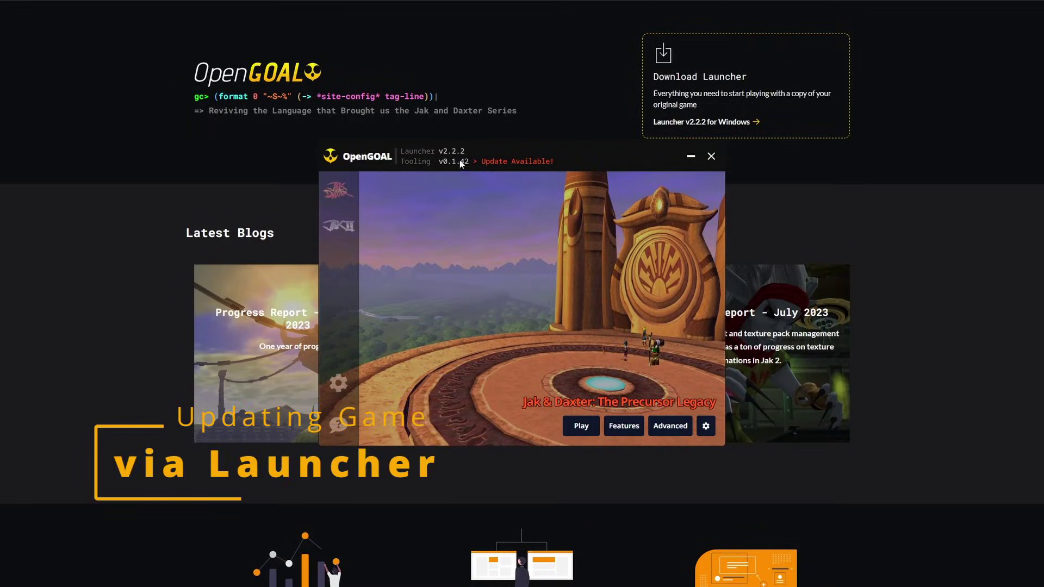
- Download tooling v0.1.43 and save it as the active version instead of v0.1.42
{"action": "left_click", "coordinate": [511, 162]}
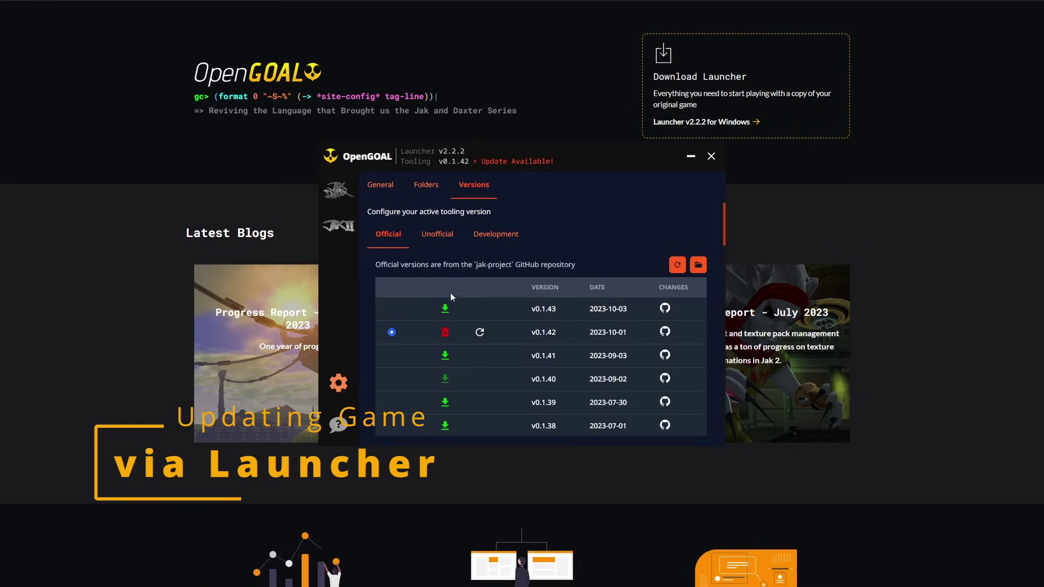
{"action": "left_click", "coordinate": [445, 310]}
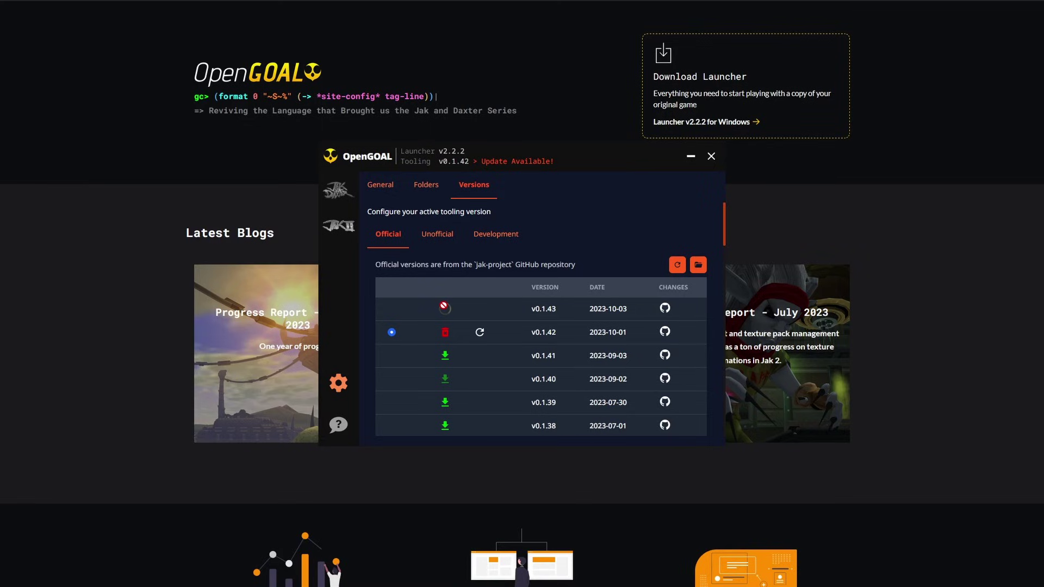
{"action": "left_click", "coordinate": [391, 309]}
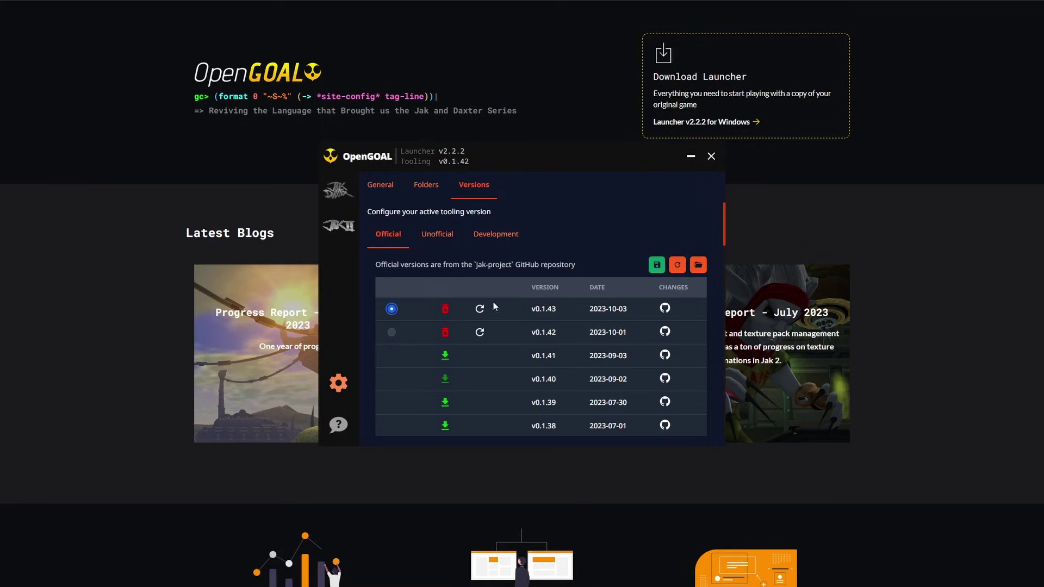
{"action": "left_click", "coordinate": [656, 265]}
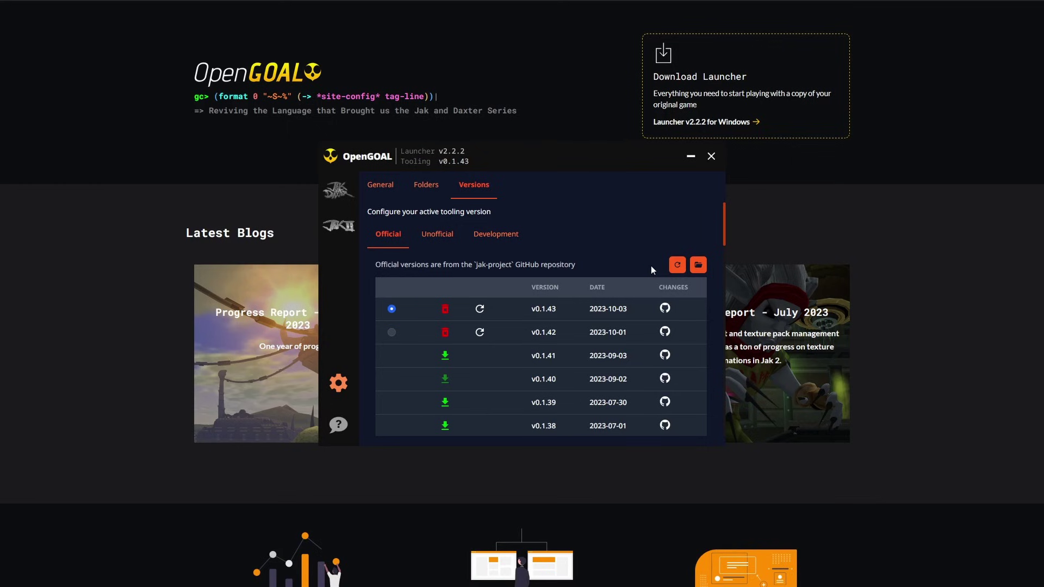
- Update Jak & Daxter to the new v0.1.43 tooling and return to its game page
{"action": "left_click", "coordinate": [338, 190]}
{"action": "left_click", "coordinate": [491, 386]}
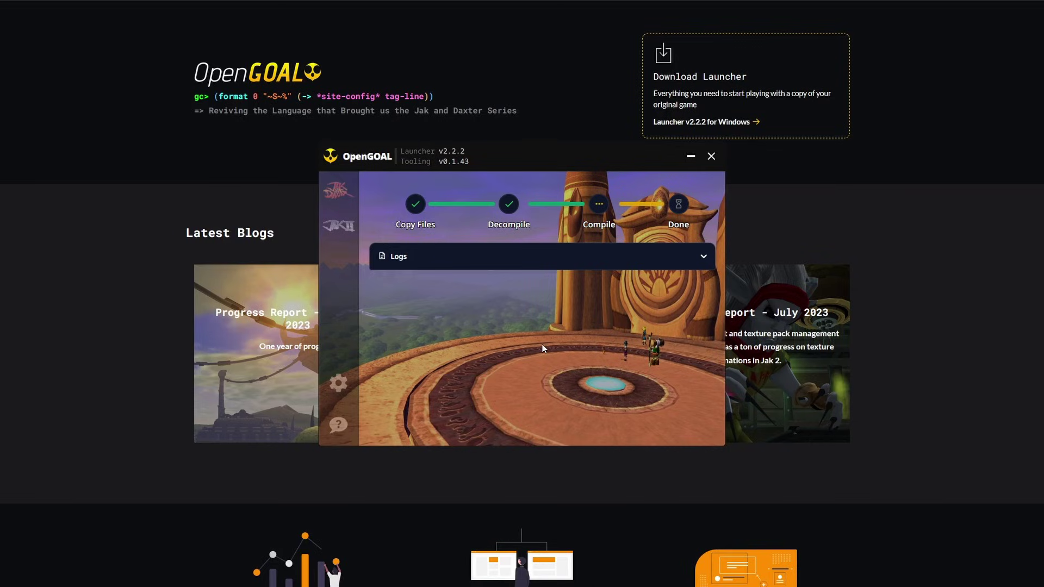
{"action": "left_click", "coordinate": [684, 428]}
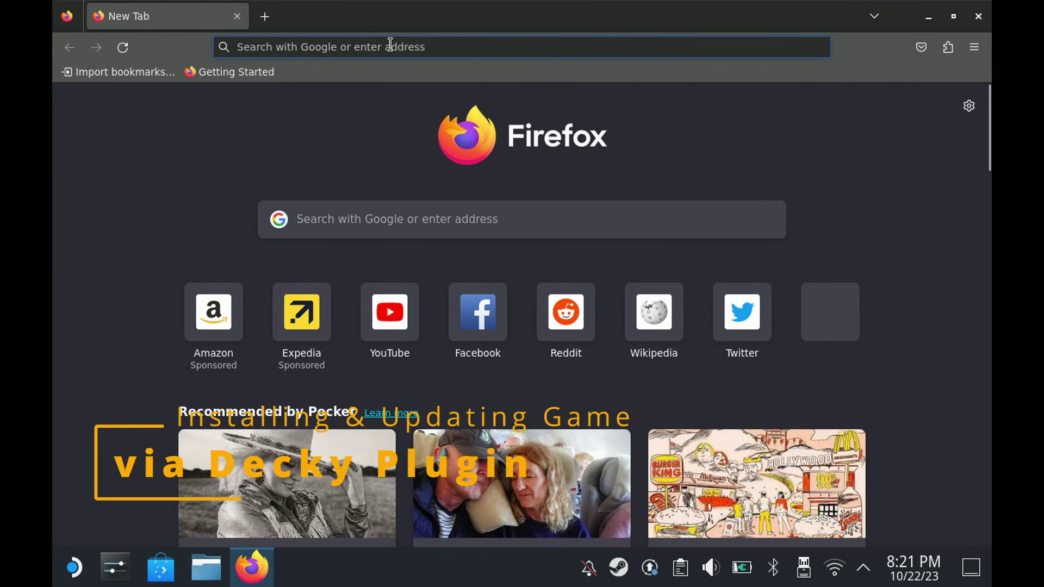
- Search 'decky', open decky.xyz and download decky_installer.desktop.download
{"action": "left_click", "coordinate": [391, 50]}
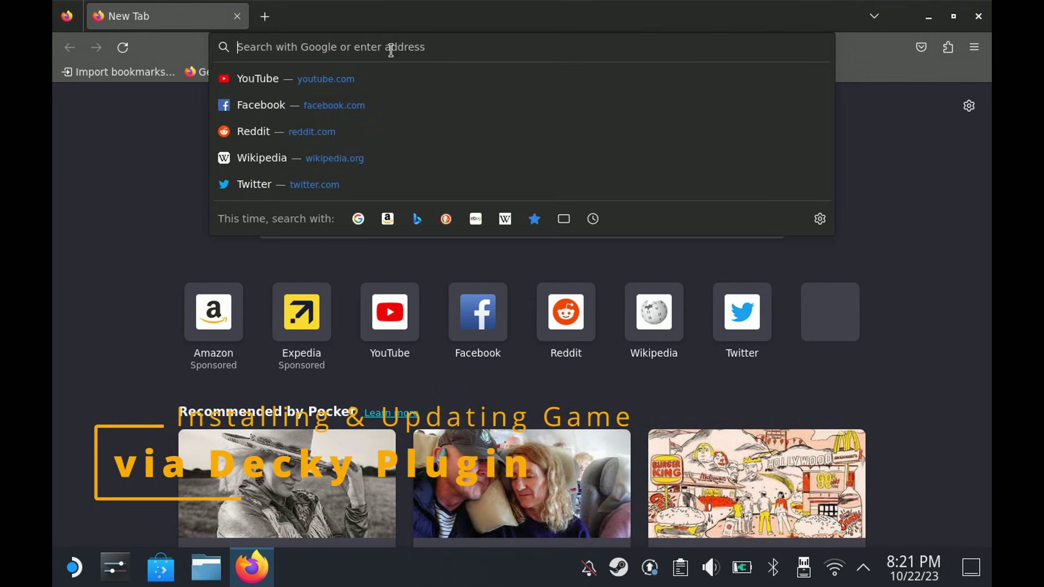
{"action": "left_click", "coordinate": [391, 50]}
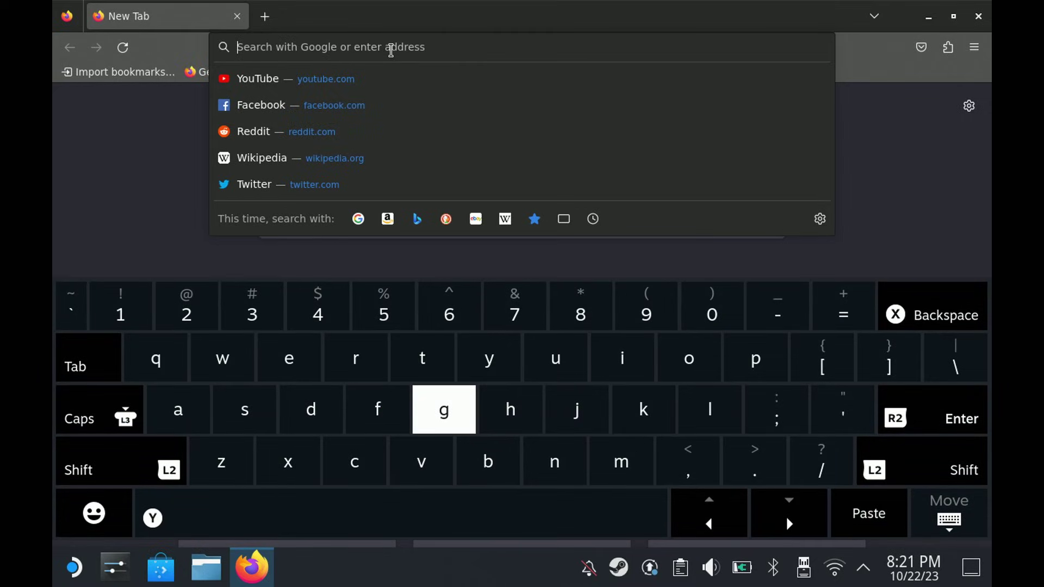
{"action": "type", "text": "decky"}
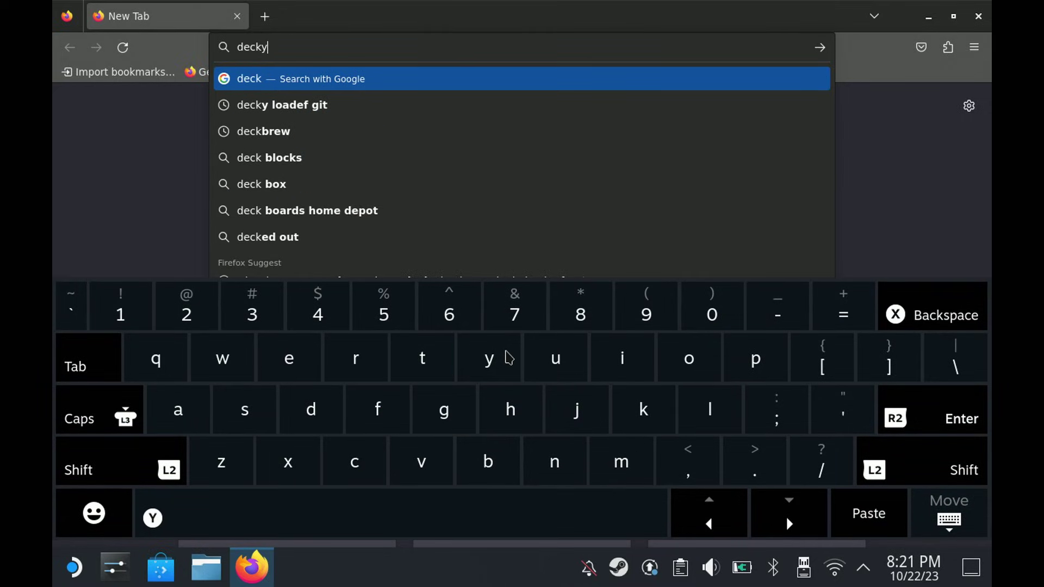
{"action": "left_click", "coordinate": [939, 413]}
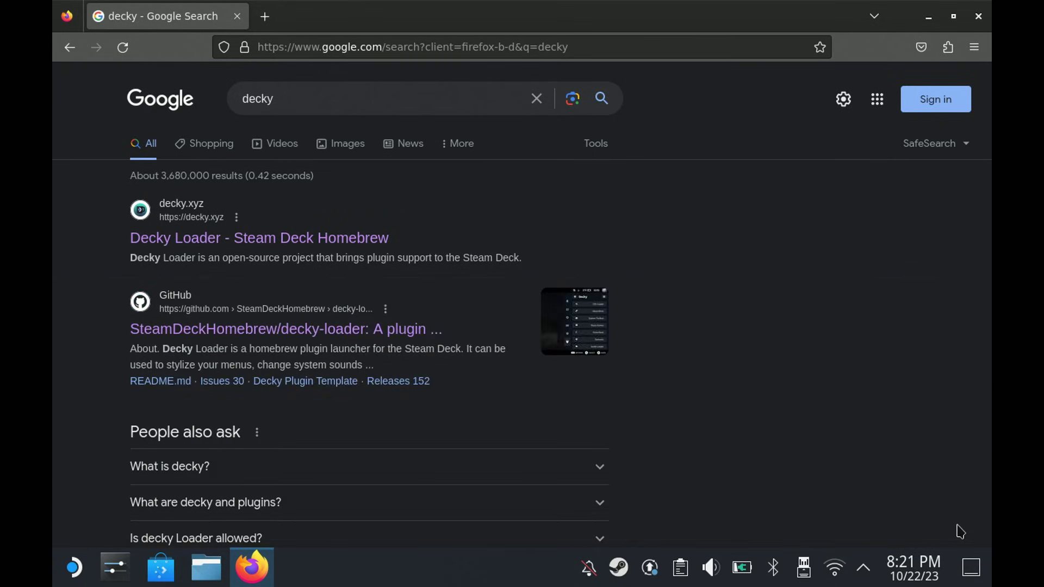
{"action": "left_click", "coordinate": [283, 238]}
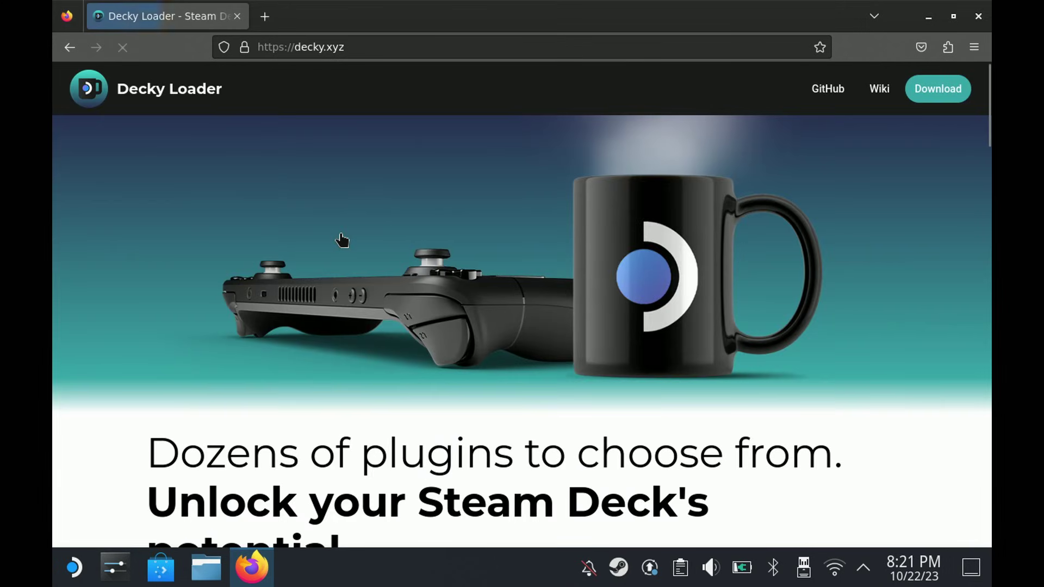
{"action": "left_click", "coordinate": [946, 90]}
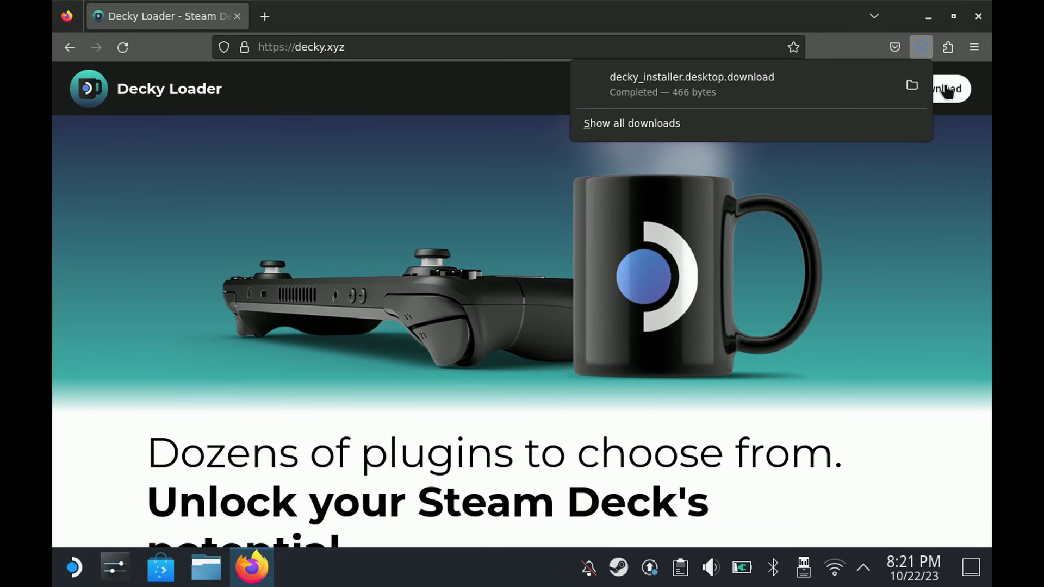
- Go to opengoal.dev, download OpenGOAL-decky-plugin.zip and show it in the Downloads folder
{"action": "left_click", "coordinate": [418, 47]}
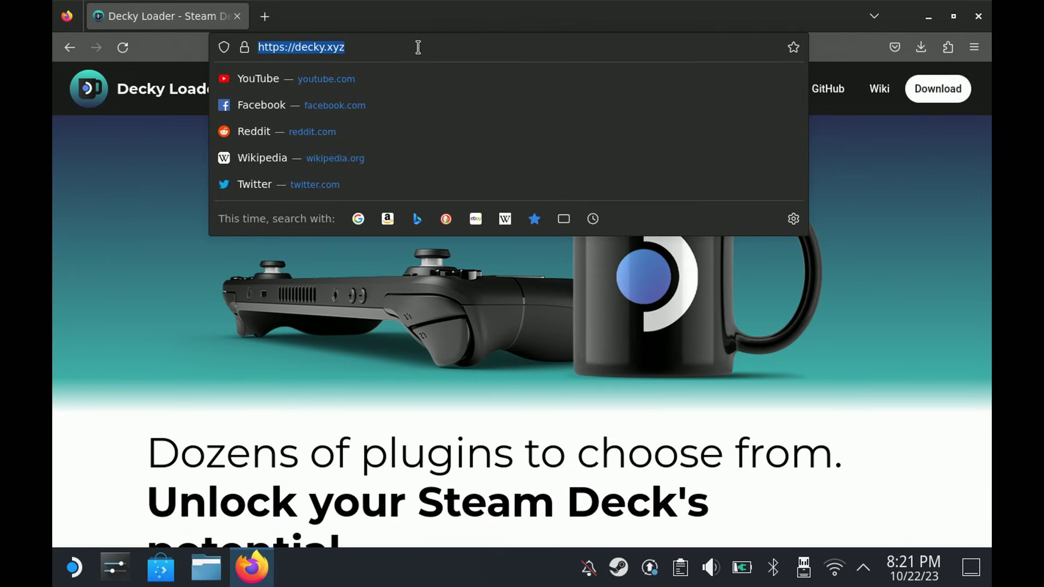
{"action": "type", "text": "op"}
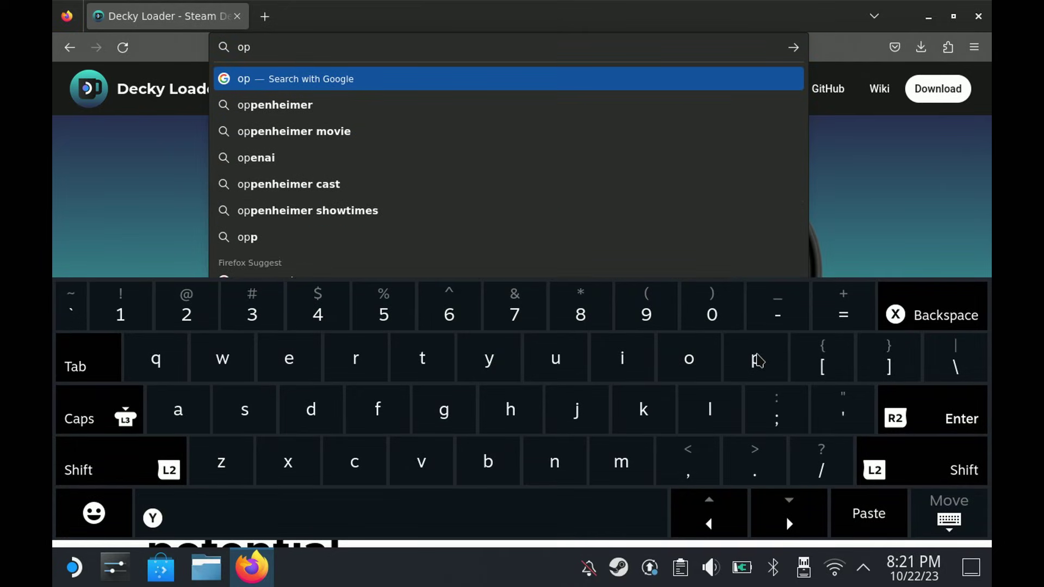
{"action": "type", "text": "eng"}
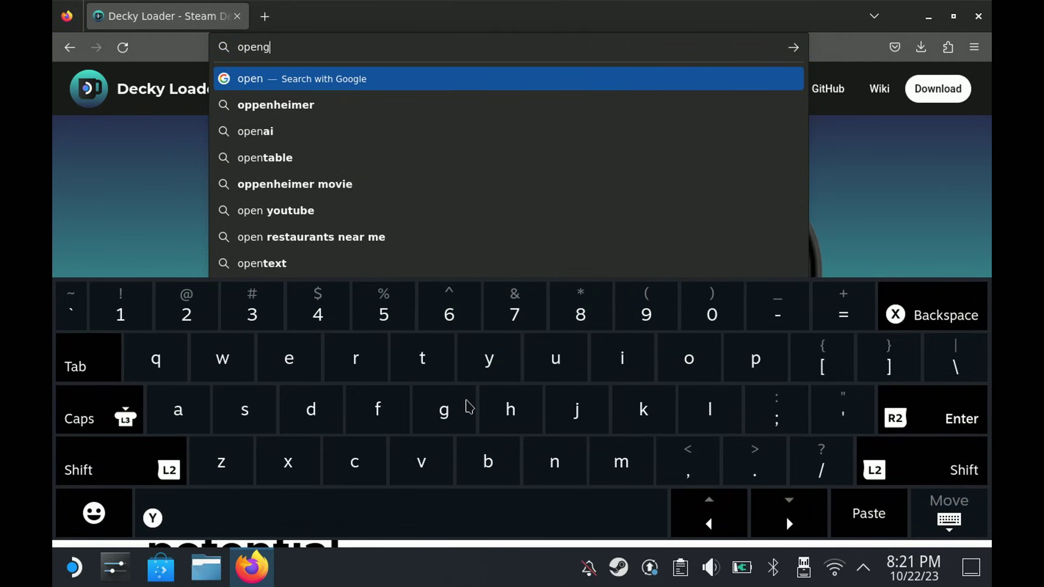
{"action": "type", "text": "oal"}
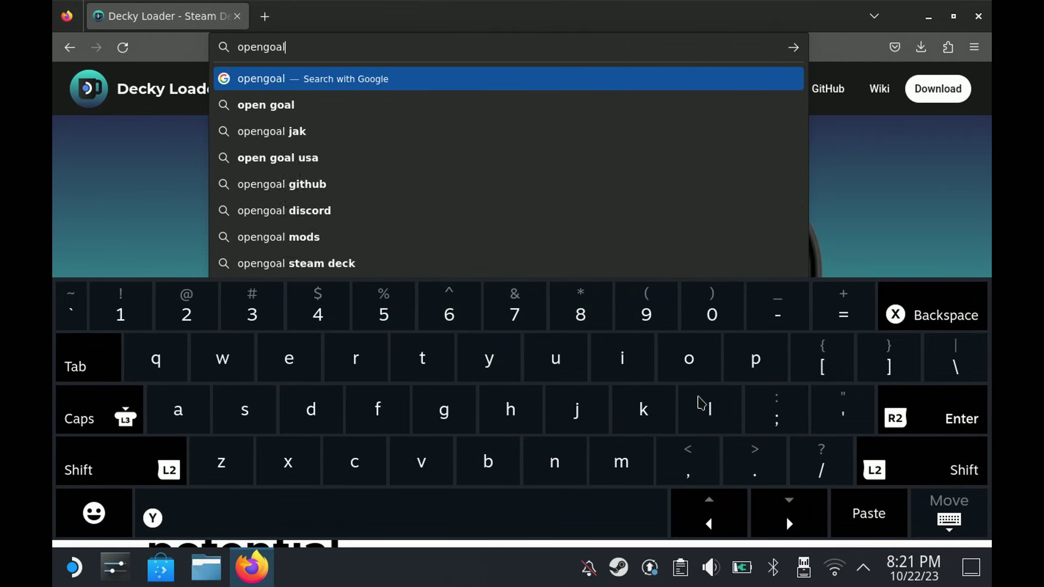
{"action": "type", "text": ".dev"}
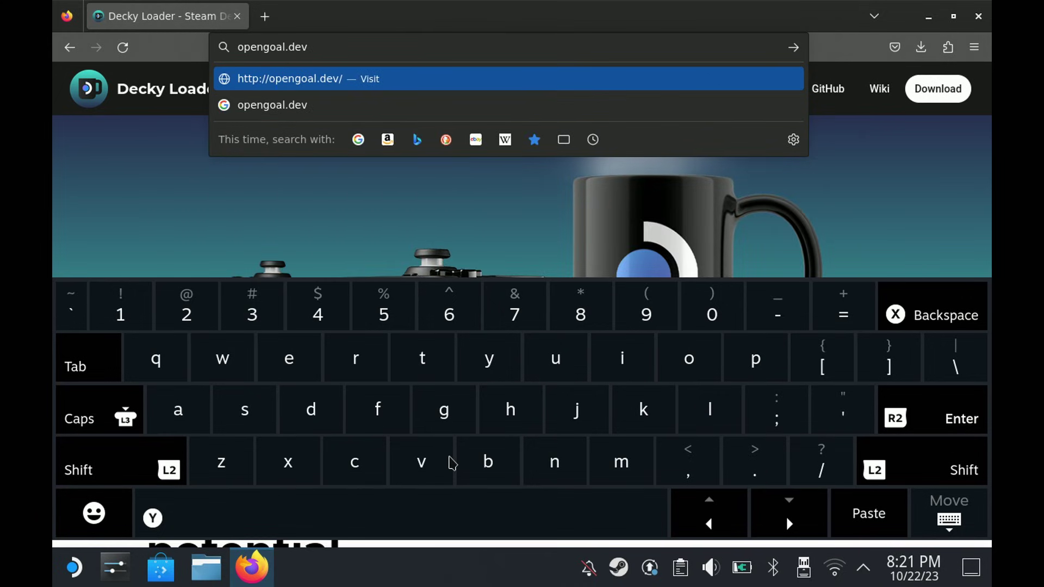
{"action": "left_click", "coordinate": [939, 415]}
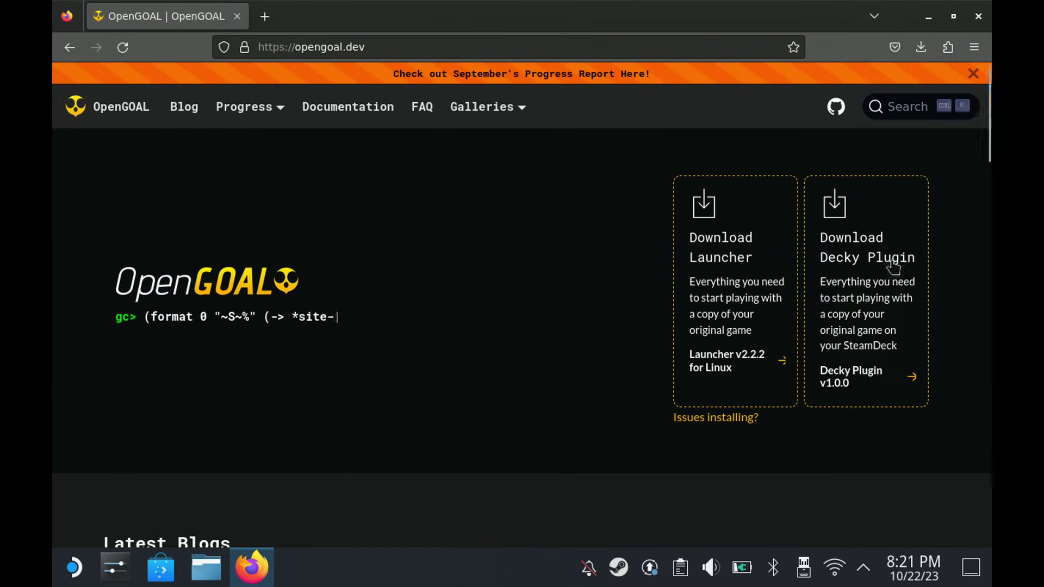
{"action": "left_click", "coordinate": [893, 266]}
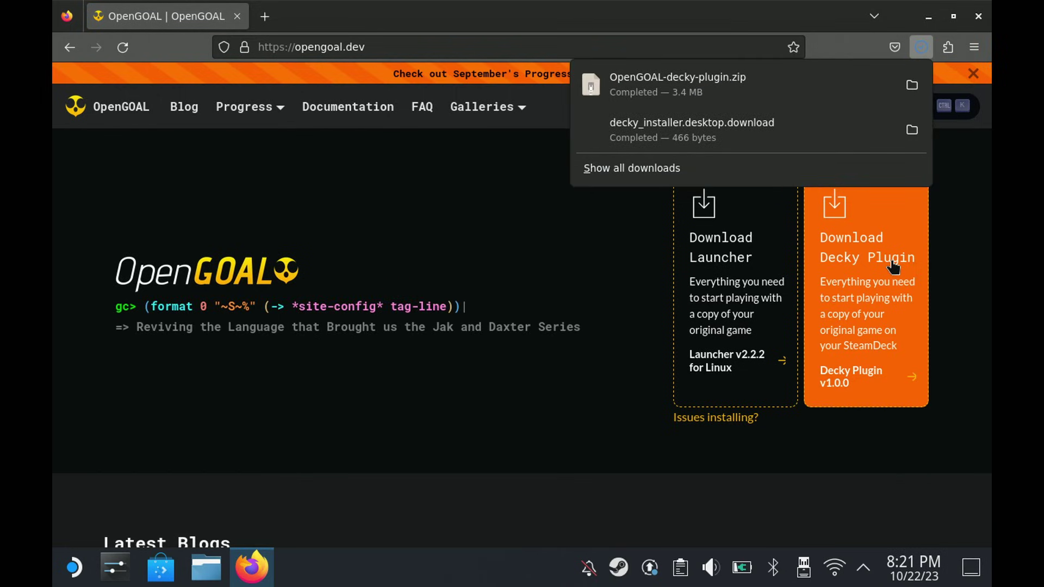
{"action": "left_click", "coordinate": [911, 85]}
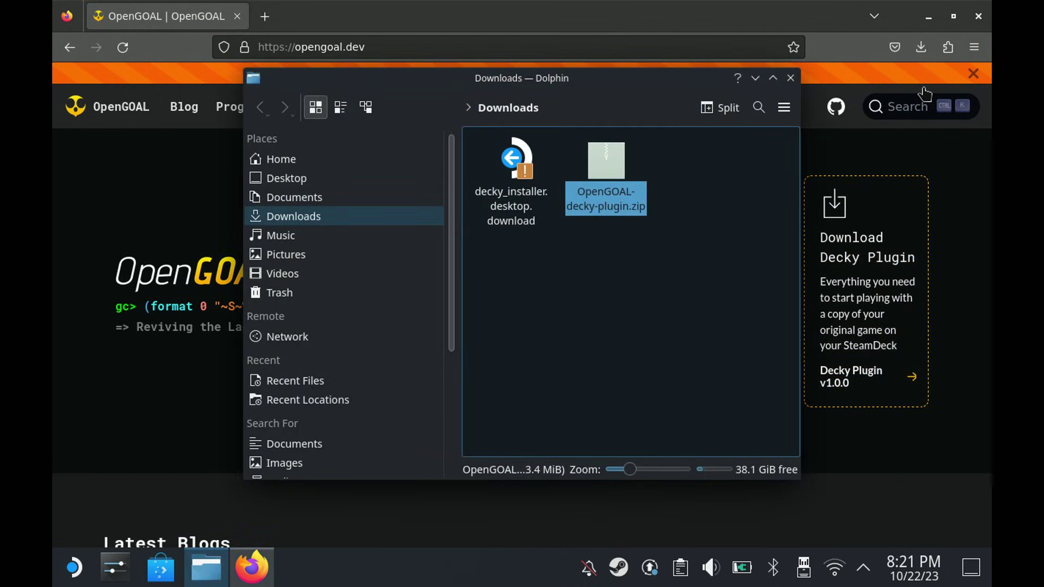
- Execute decky_installer.desktop.download from Downloads to launch the Install Decky program
{"action": "double_click", "coordinate": [516, 163]}
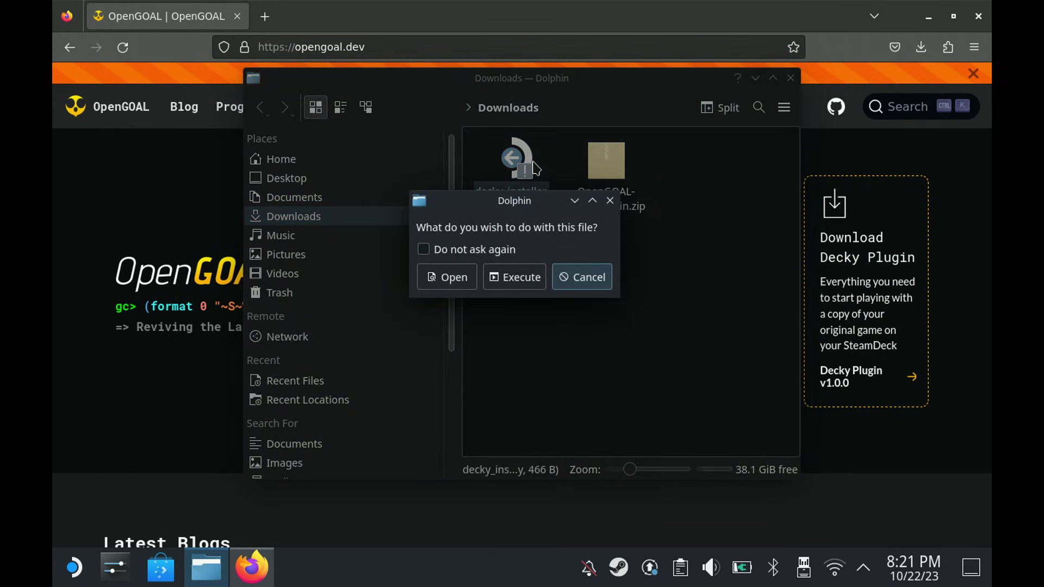
{"action": "left_click", "coordinate": [530, 278]}
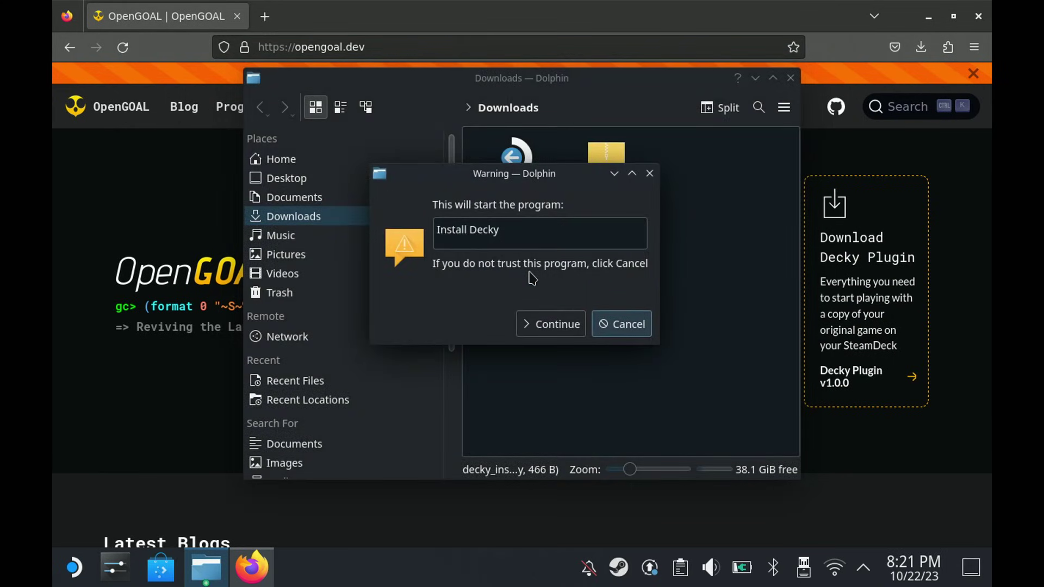
{"action": "left_click", "coordinate": [558, 324]}
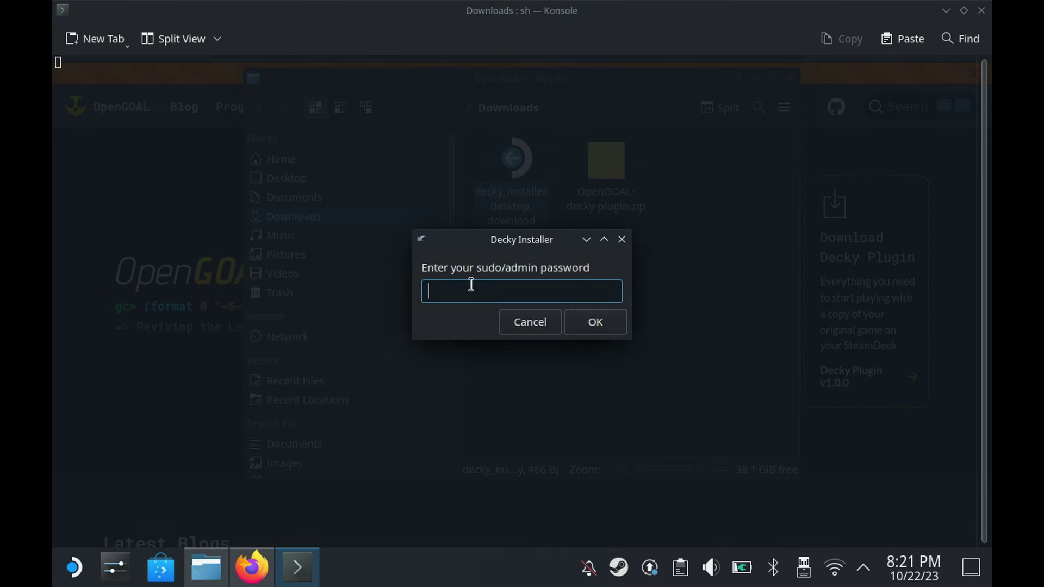
- Enter the admin password, install the release branch of Decky Loader, and close the installer
{"action": "left_click", "coordinate": [611, 325]}
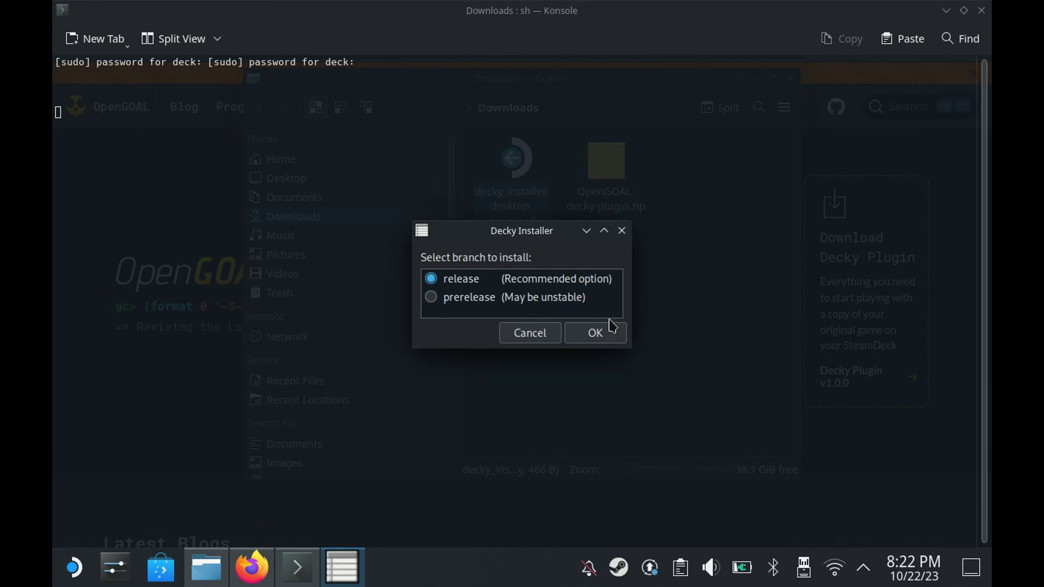
{"action": "left_click", "coordinate": [612, 326]}
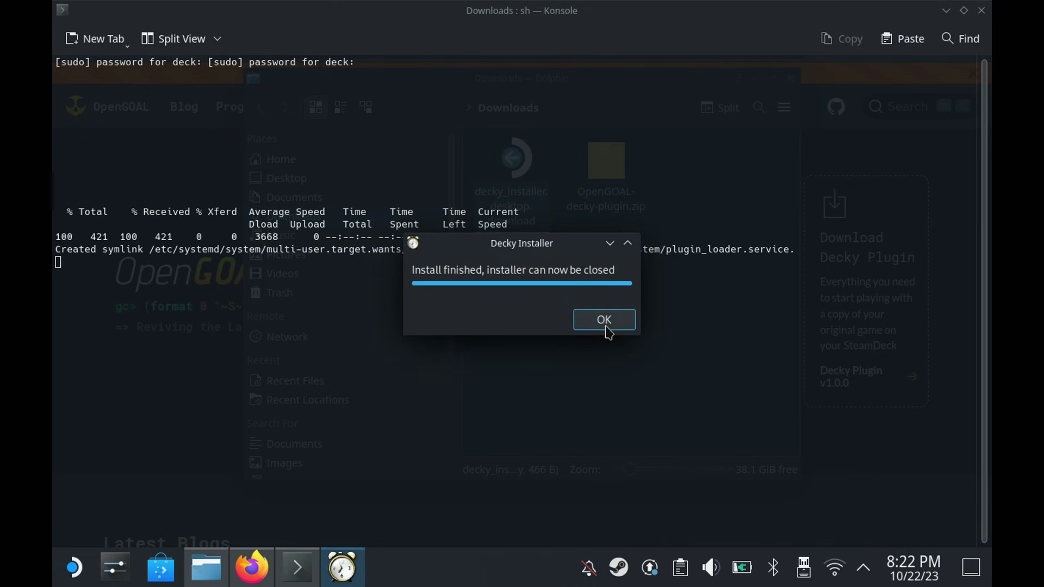
{"action": "left_click", "coordinate": [605, 321]}
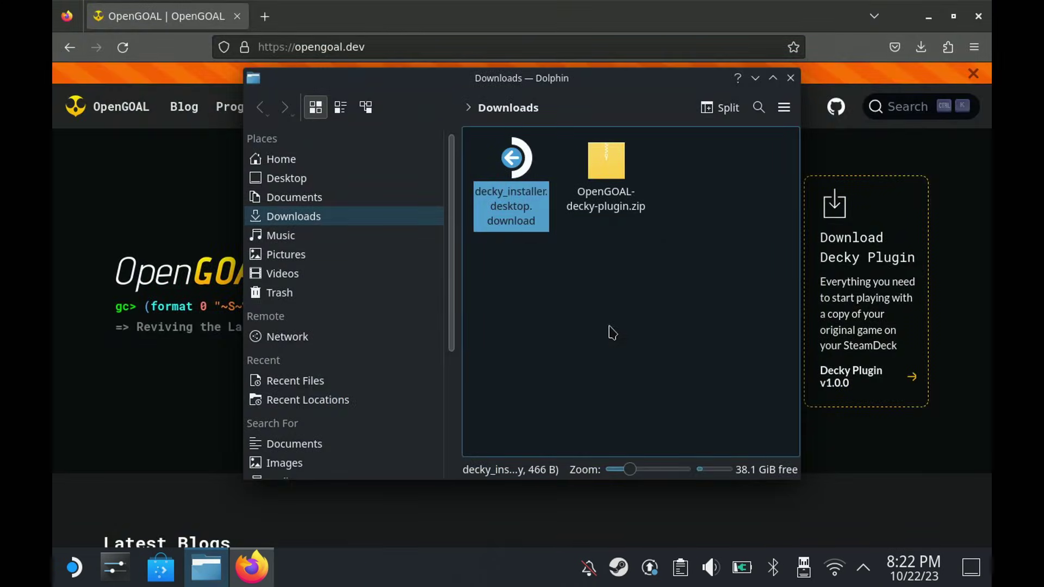
- Return to Gaming Mode from the desktop and open the Decky panel in quick access
{"action": "left_click", "coordinate": [623, 292]}
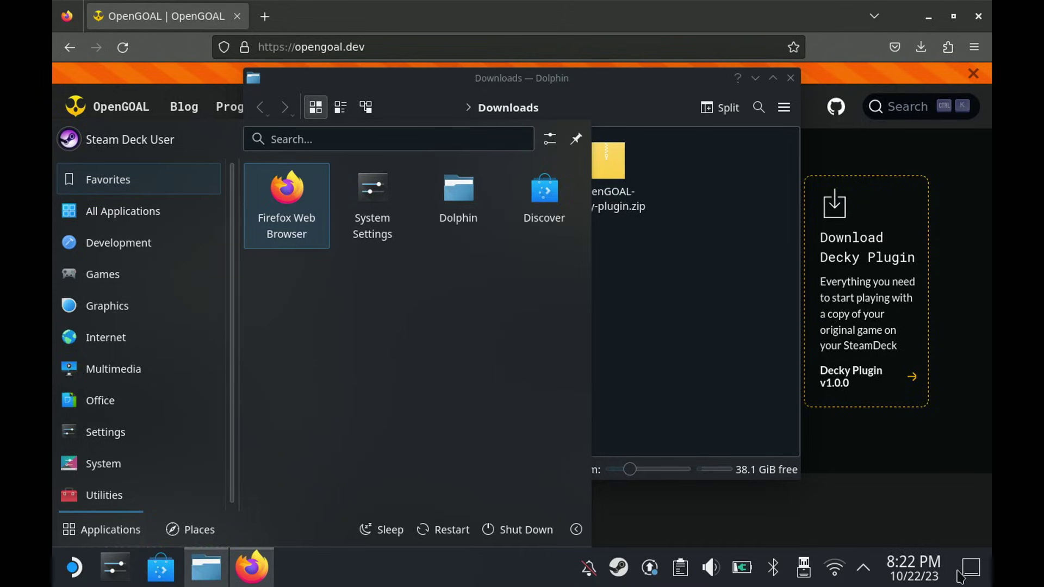
{"action": "left_click", "coordinate": [961, 577]}
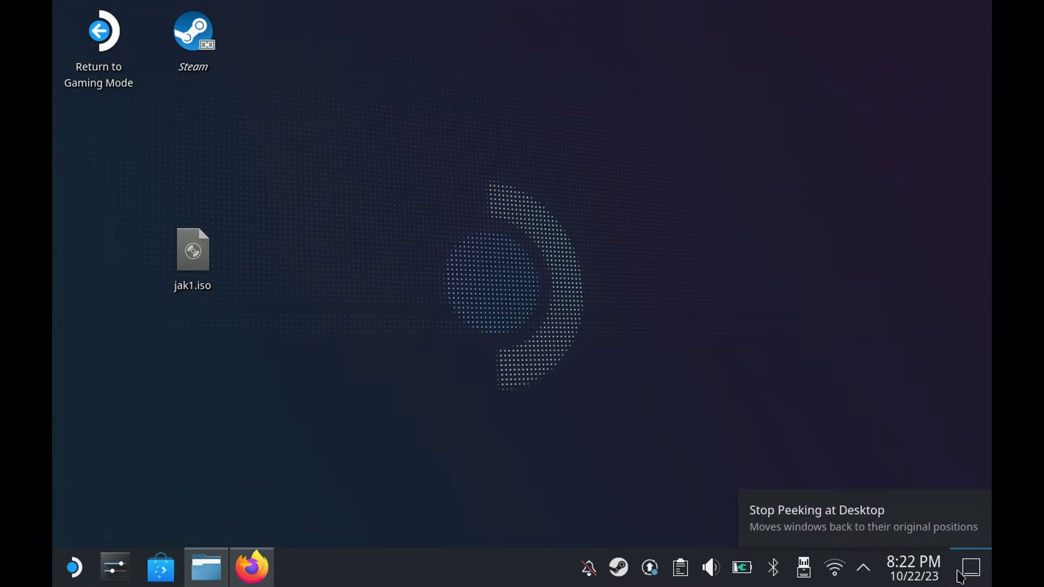
{"action": "left_click", "coordinate": [960, 576]}
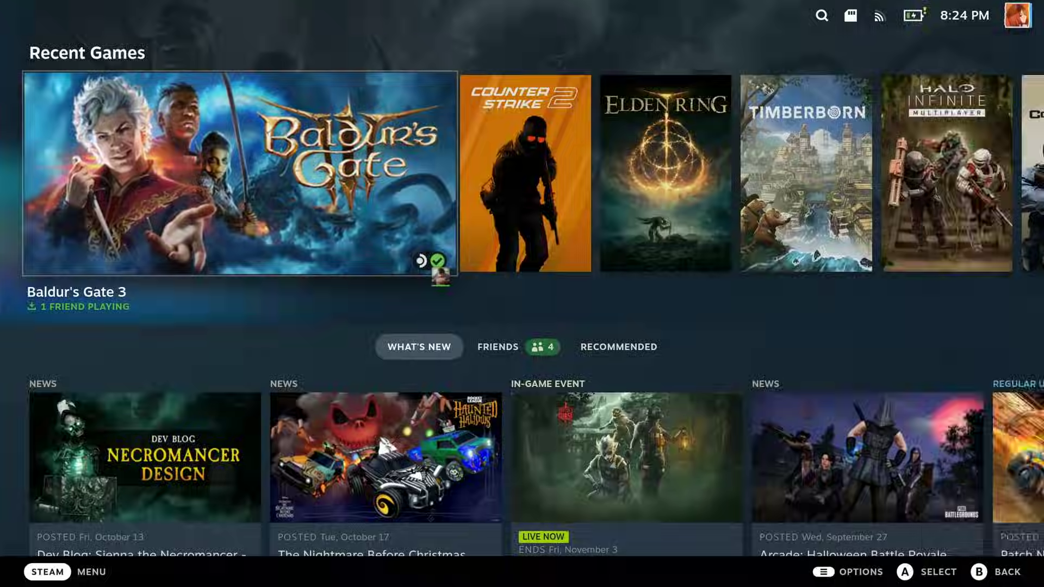
{"action": "key", "text": "ctrl+2"}
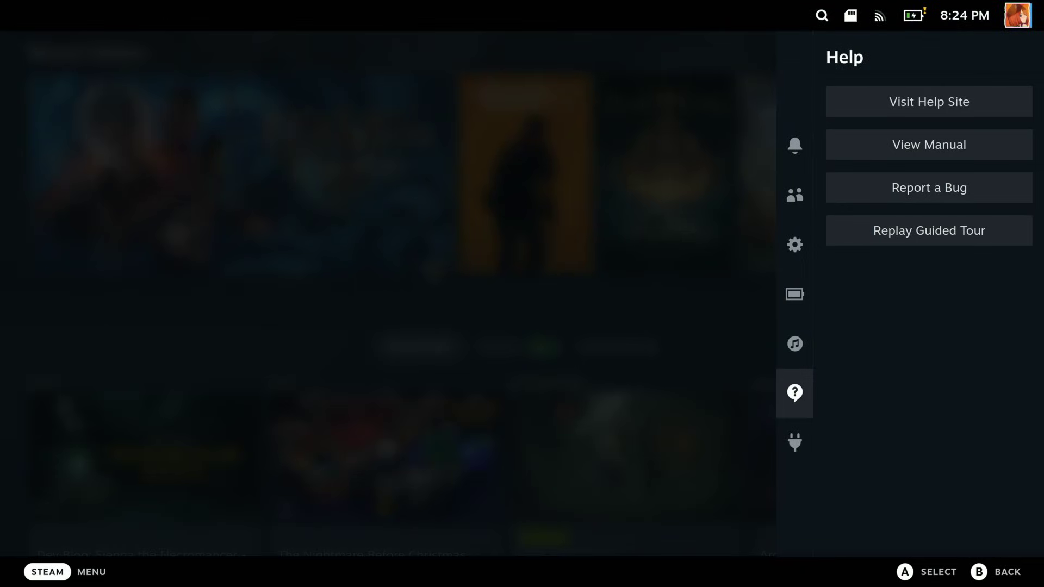
{"action": "key", "text": "Down"}
- Enable Developer mode in Decky's settings
{"action": "key", "text": "Right"}
{"action": "key", "text": "Right"}
{"action": "key", "text": "Return"}
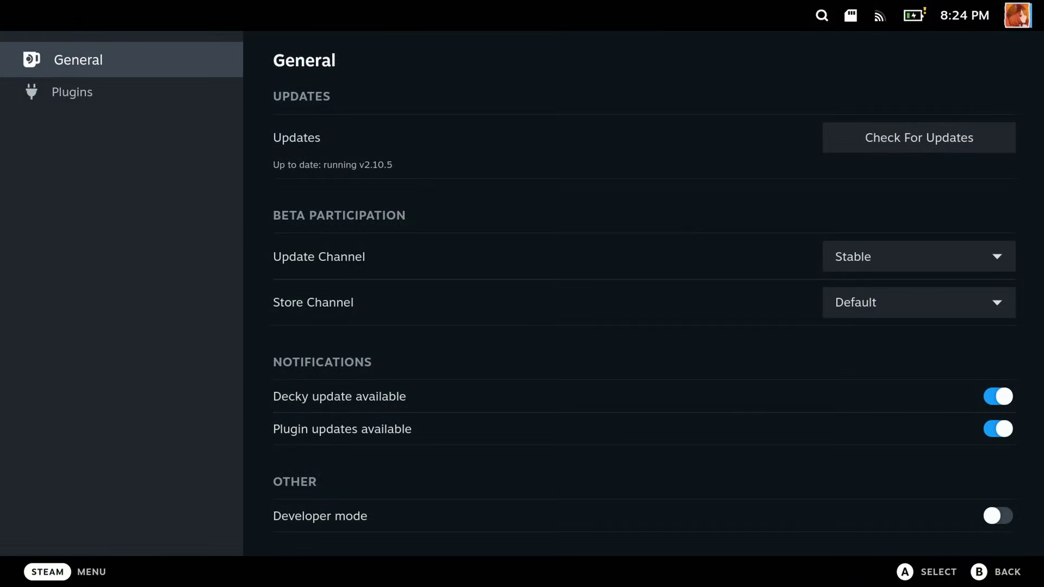
{"action": "key", "text": "Down"}
{"action": "key", "text": "Down"}
{"action": "key", "text": "Down"}
{"action": "key", "text": "Down"}
{"action": "key", "text": "Down"}
{"action": "key", "text": "Down"}
{"action": "key", "text": "Down"}
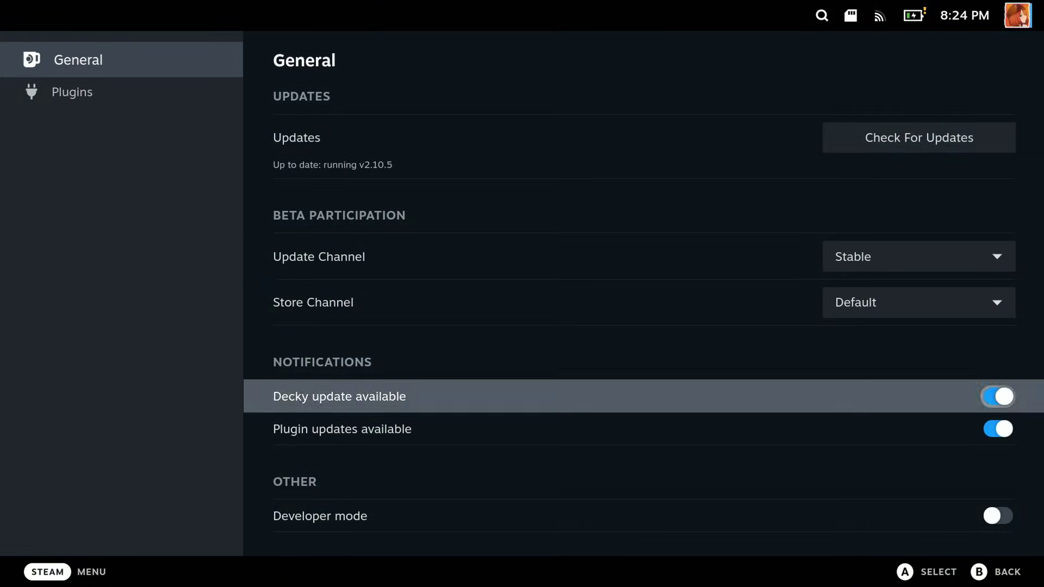
{"action": "key", "text": "Up"}
{"action": "key", "text": "Return"}
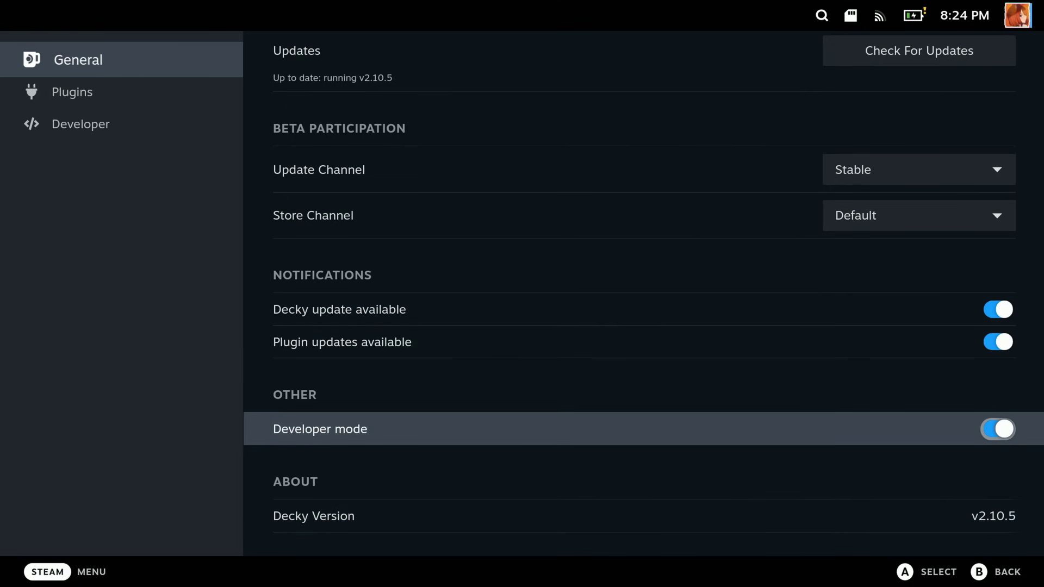
- Install Downloads/OpenGOAL-decky-plugin.zip as a plugin from the Developer page
{"action": "key", "text": "Left"}
{"action": "key", "text": "Down"}
{"action": "key", "text": "Down"}
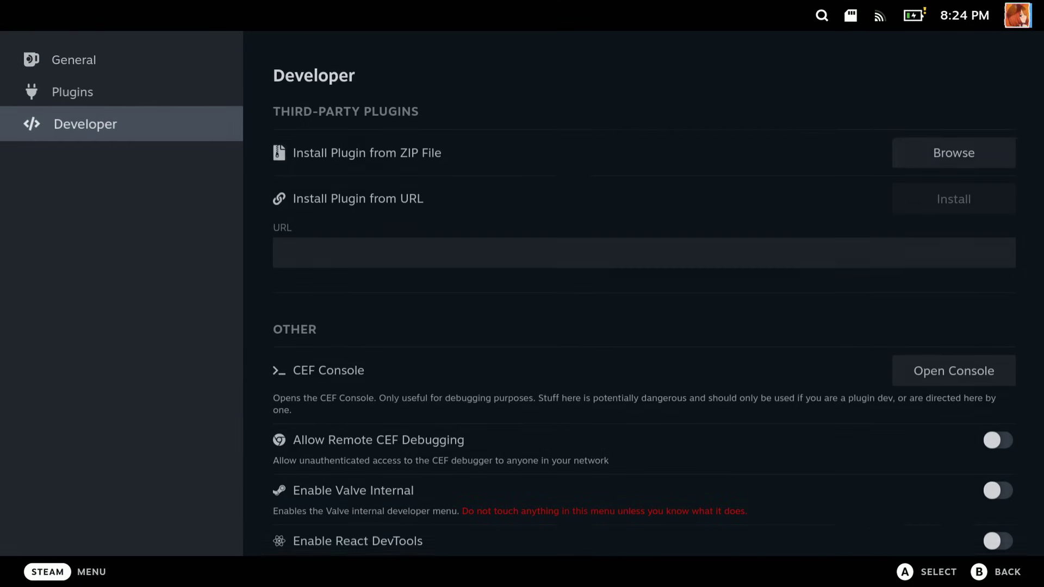
{"action": "key", "text": "Right"}
{"action": "key", "text": "Return"}
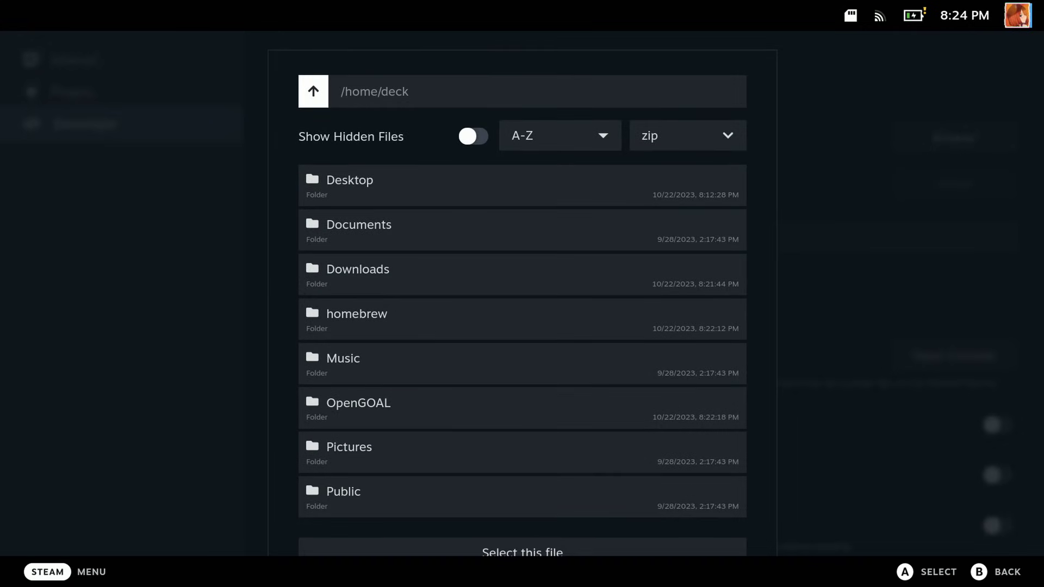
{"action": "key", "text": "Down"}
{"action": "key", "text": "Down"}
{"action": "key", "text": "Down"}
{"action": "key", "text": "Return"}
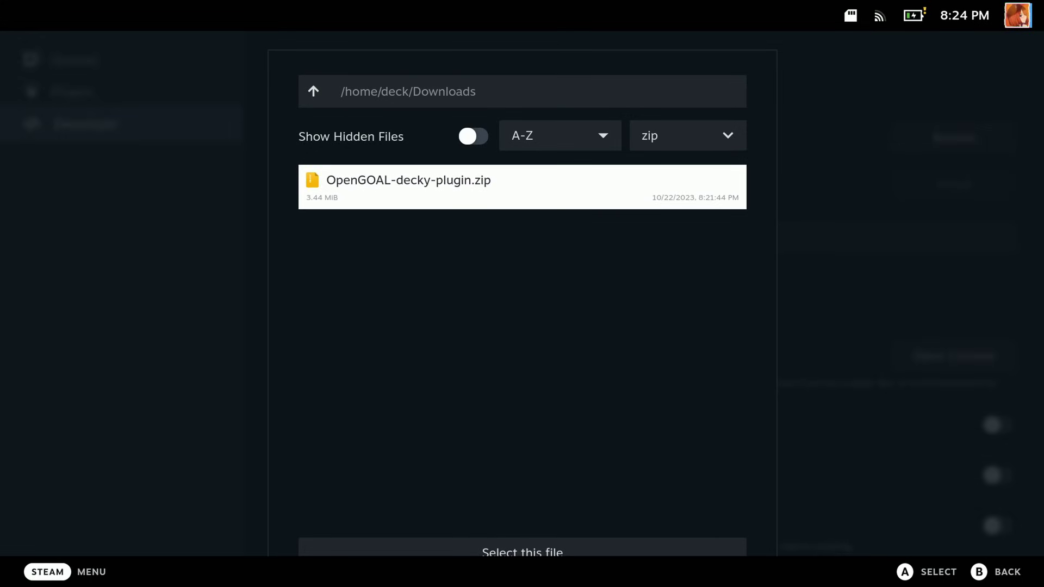
{"action": "key", "text": "Return"}
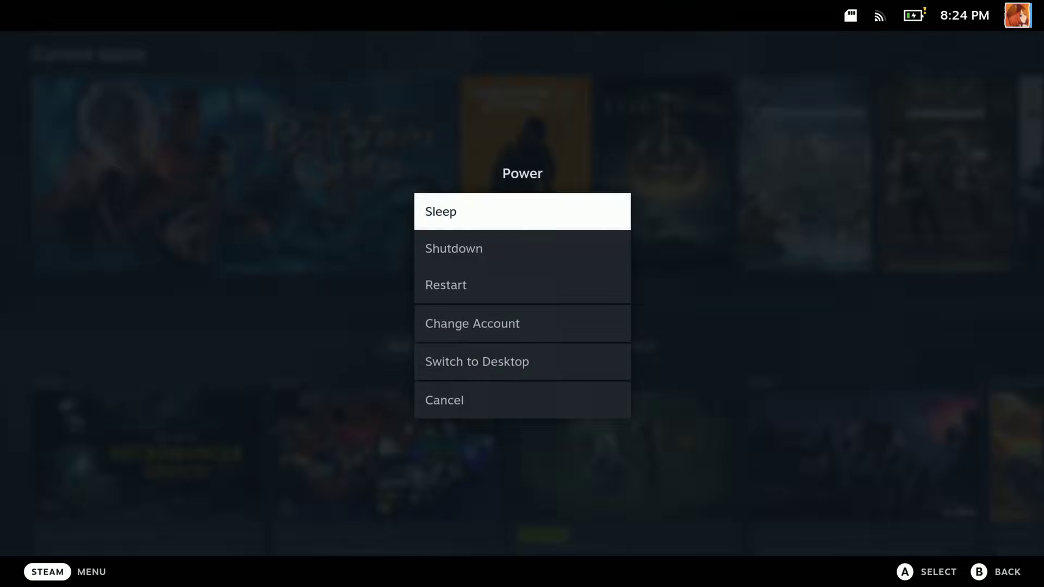
- Restart Steam and open the OpenGOAL plugin, which reports jak1.iso not found
{"action": "key", "text": "Down"}
{"action": "key", "text": "Down"}
{"action": "key", "text": "Return"}
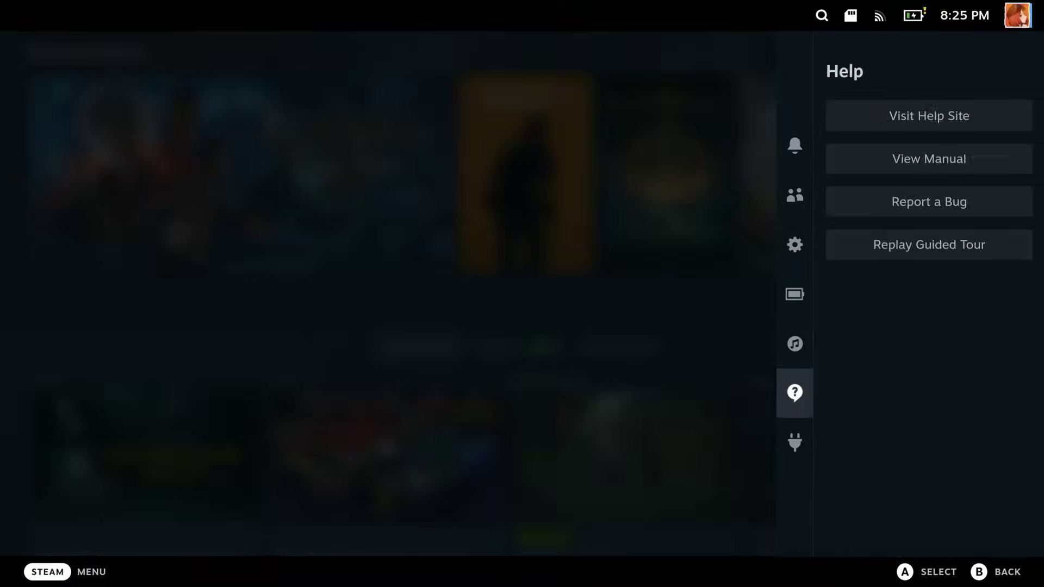
{"action": "key", "text": "Down"}
{"action": "key", "text": "Right"}
{"action": "key", "text": "Down"}
{"action": "key", "text": "Return"}
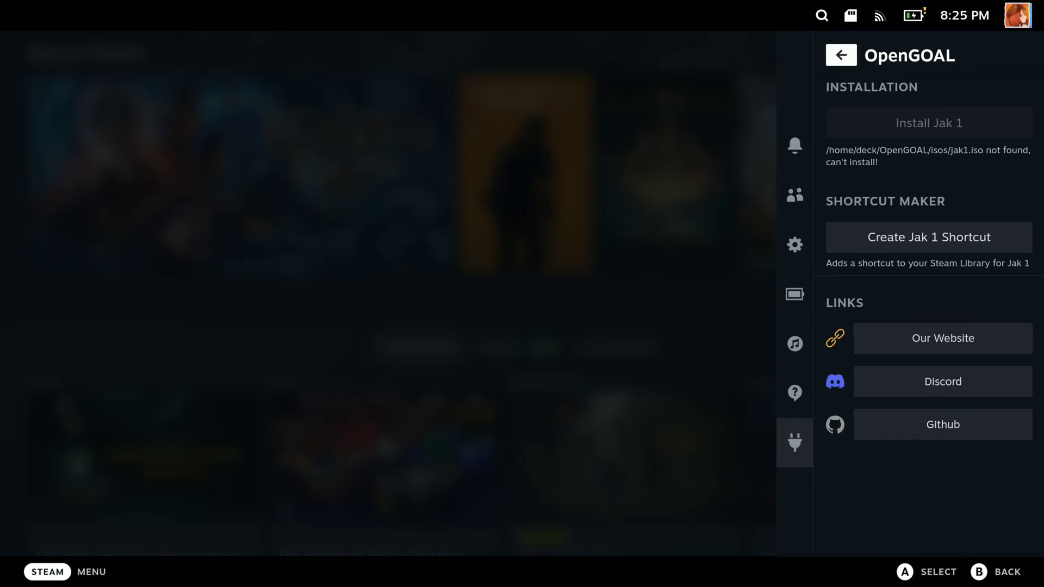
{"action": "key", "text": "Down"}
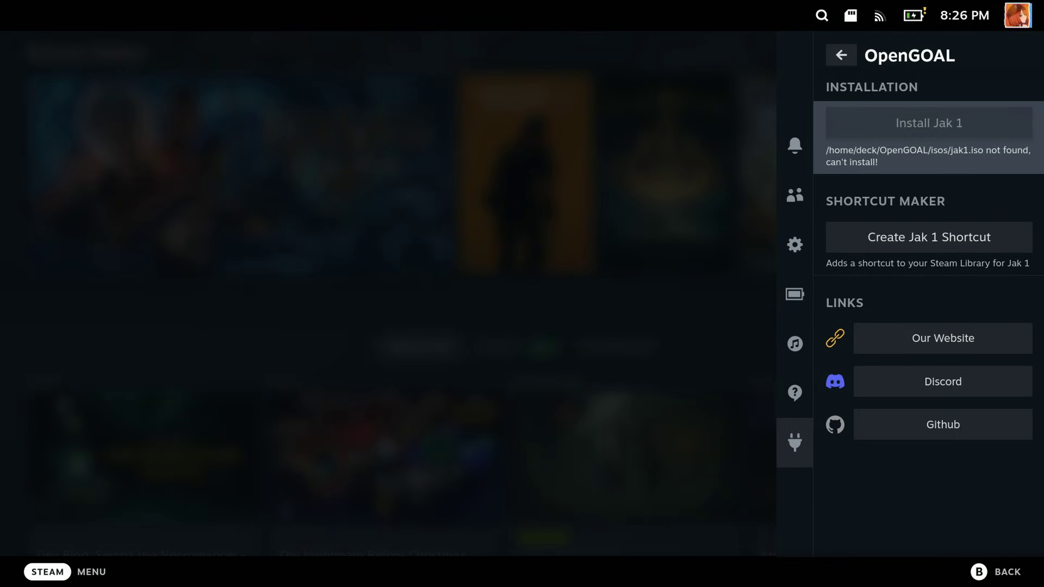
- Switch the Deck to Desktop Mode from the Power menu
{"action": "key", "text": "XF86PowerOff"}
{"action": "key", "text": "Down"}
{"action": "key", "text": "Down"}
{"action": "key", "text": "Down"}
{"action": "key", "text": "Down"}
{"action": "key", "text": "Return"}
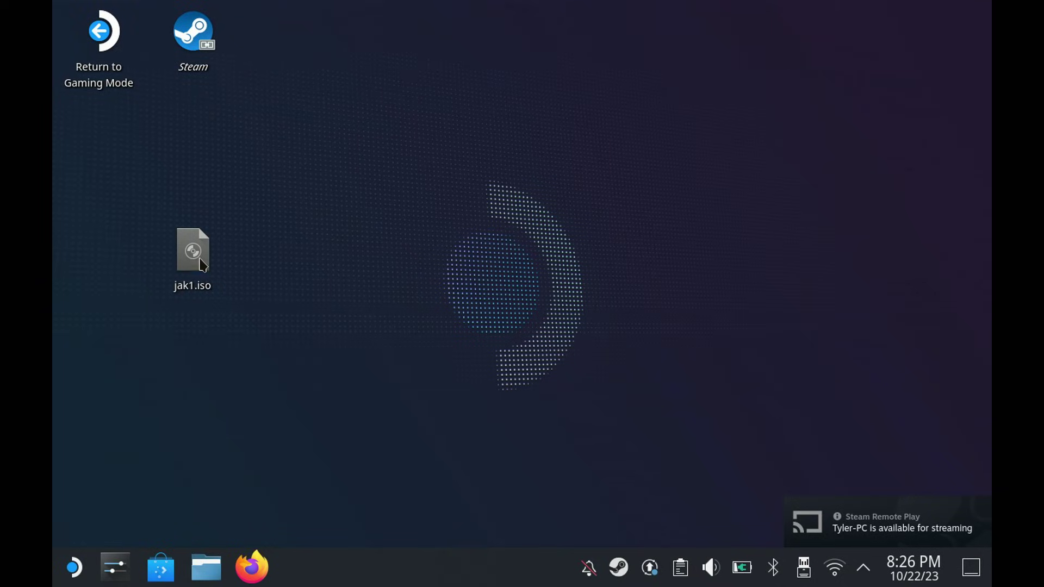
- Cut jak1.iso from the desktop
{"action": "left_click_drag", "start_coordinate": [180, 261], "coordinate": [271, 263]}
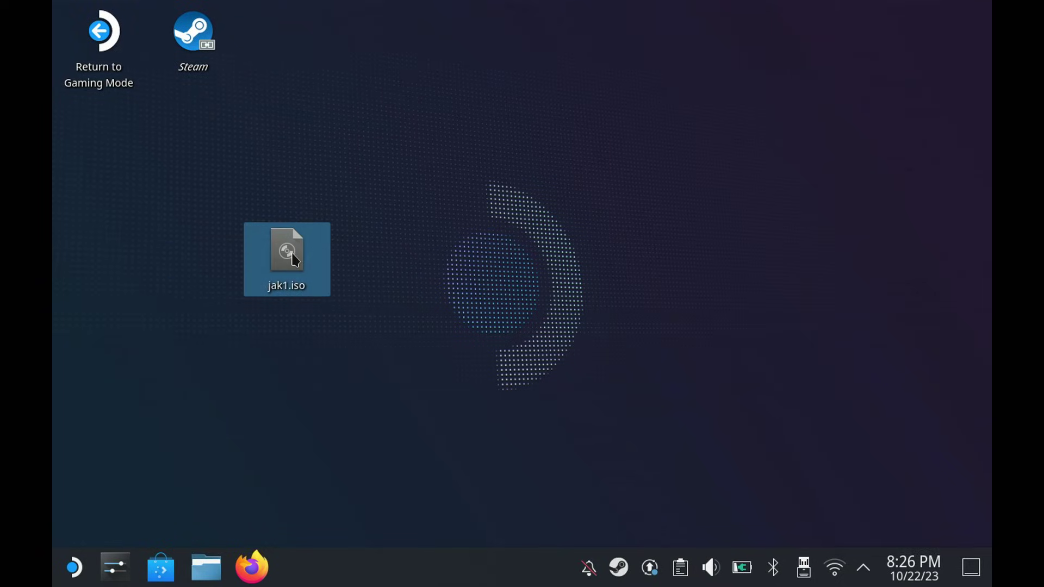
{"action": "right_click", "coordinate": [293, 254]}
{"action": "left_click", "coordinate": [367, 315]}
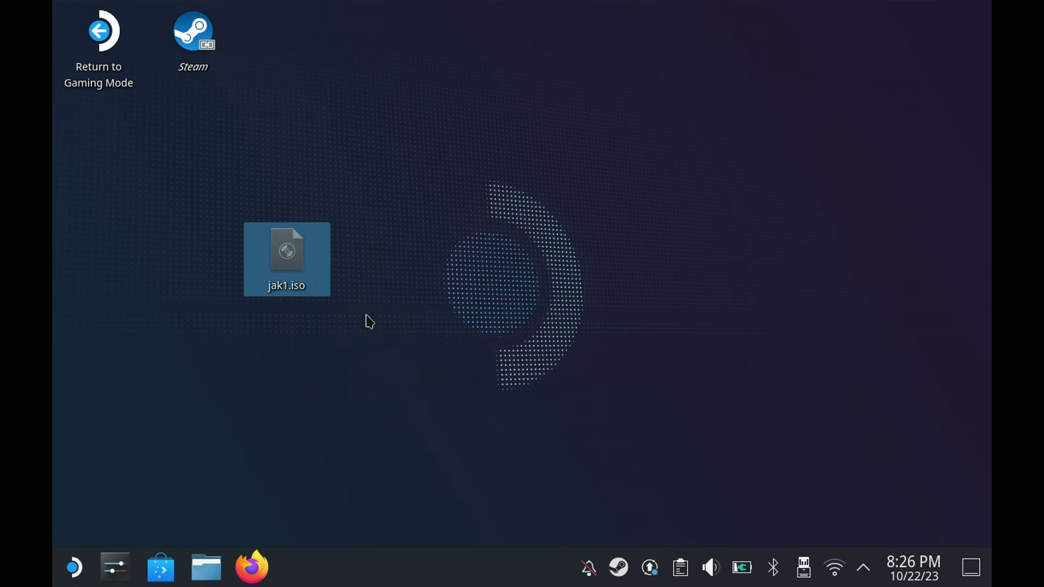
- Paste jak1.iso into Home/OpenGOAL/isos and return to Gaming Mode
{"action": "left_click", "coordinate": [212, 570]}
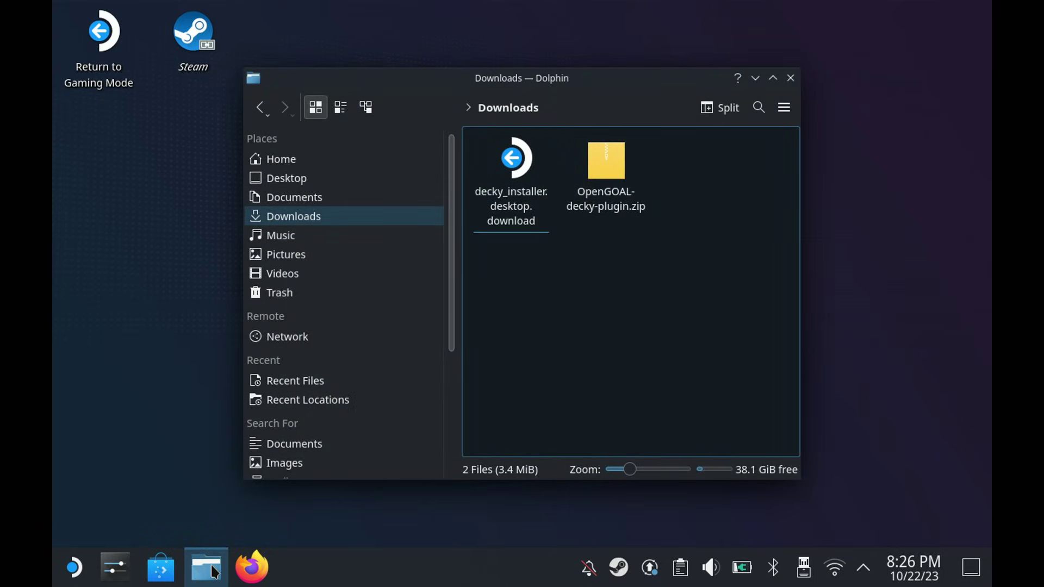
{"action": "left_click", "coordinate": [320, 161]}
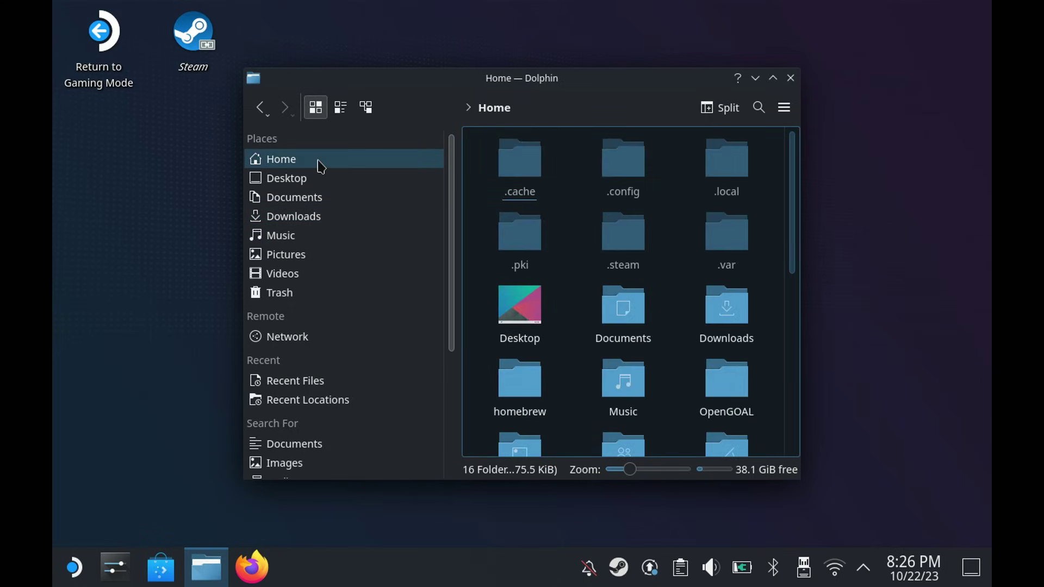
{"action": "left_click", "coordinate": [735, 389]}
{"action": "left_click", "coordinate": [612, 171]}
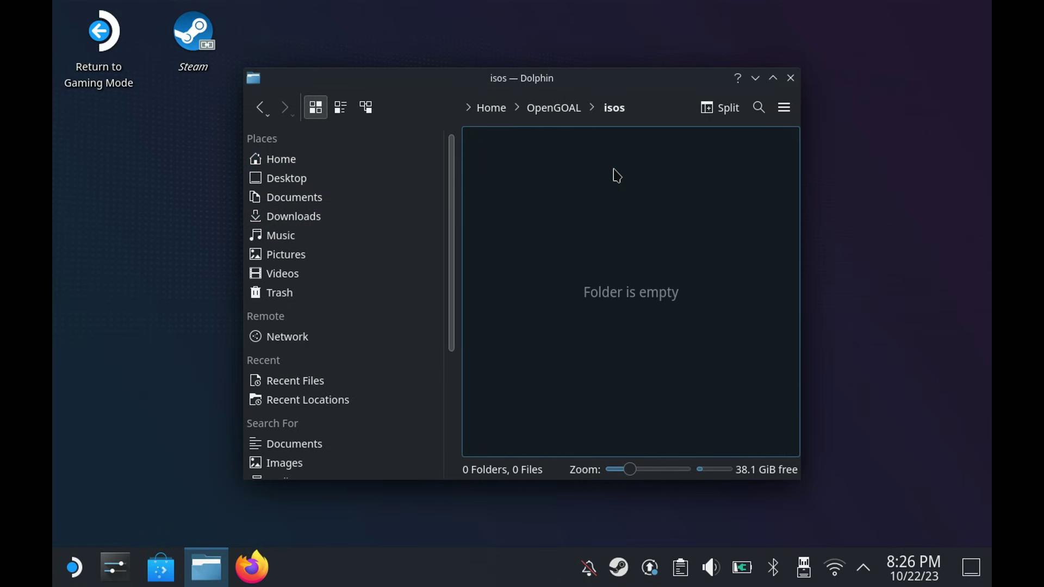
{"action": "right_click", "coordinate": [615, 205]}
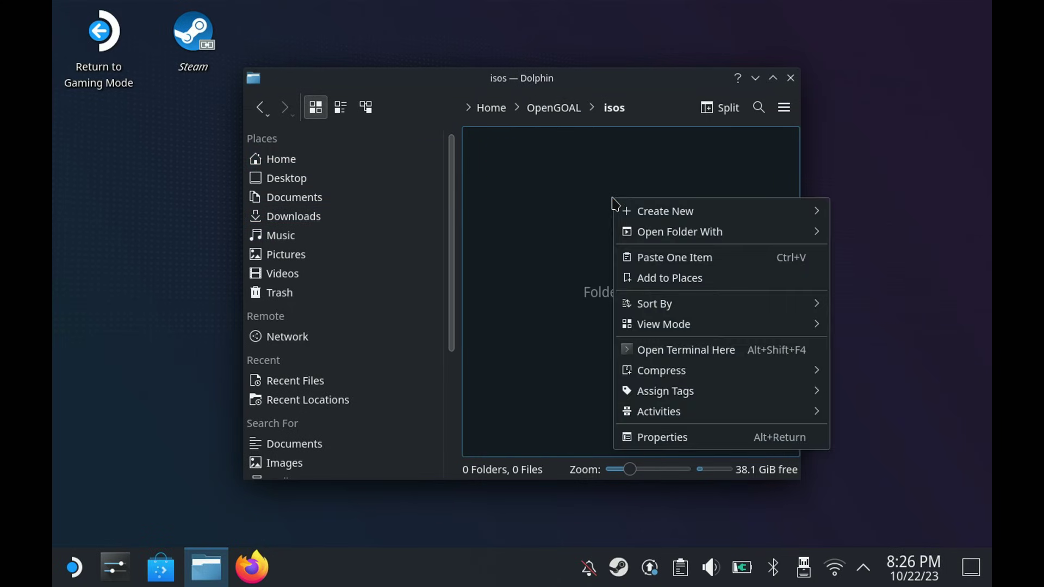
{"action": "left_click", "coordinate": [707, 258]}
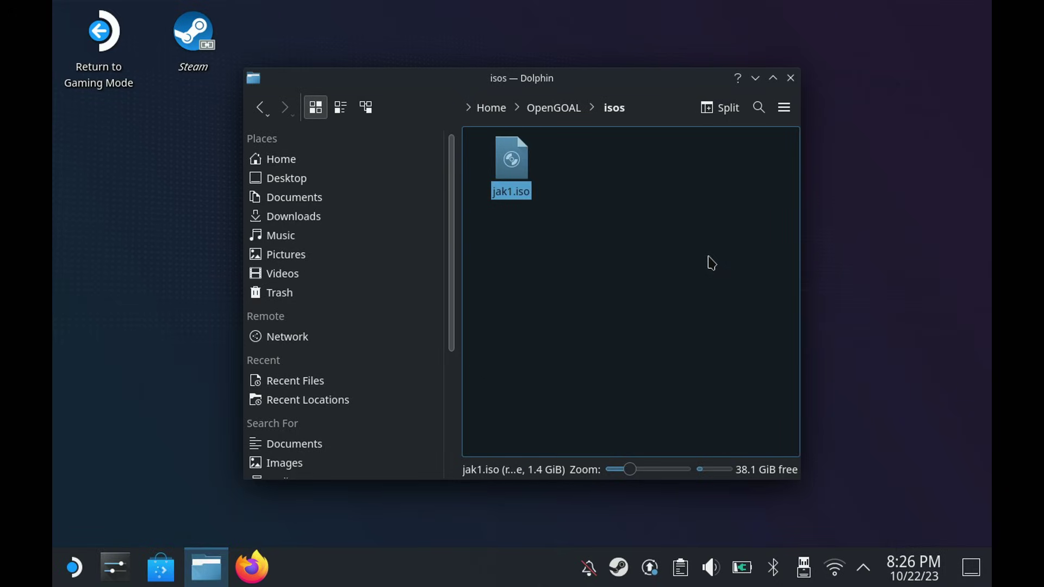
{"action": "left_click", "coordinate": [619, 253]}
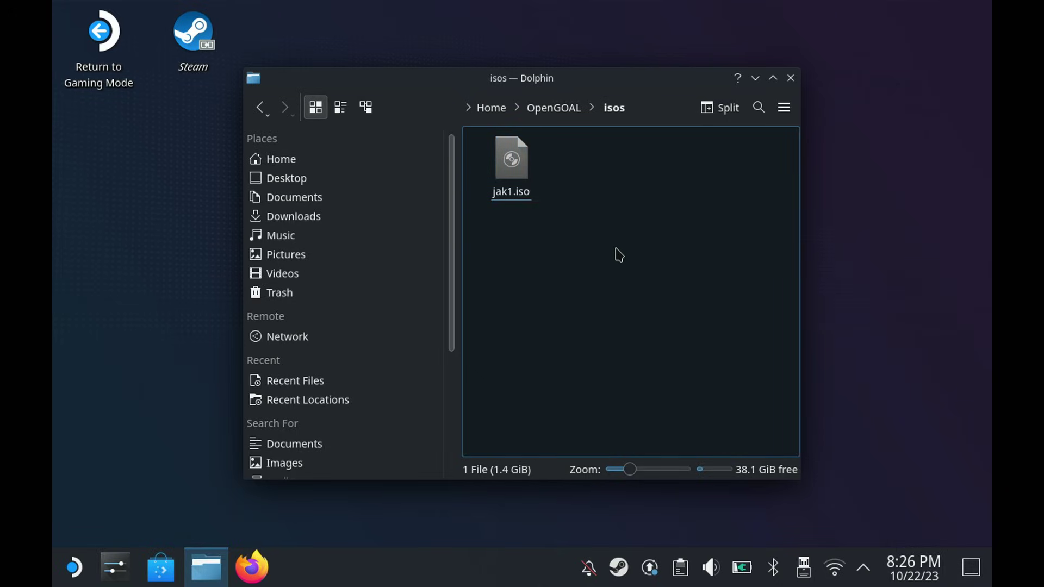
{"action": "double_click", "coordinate": [101, 41]}
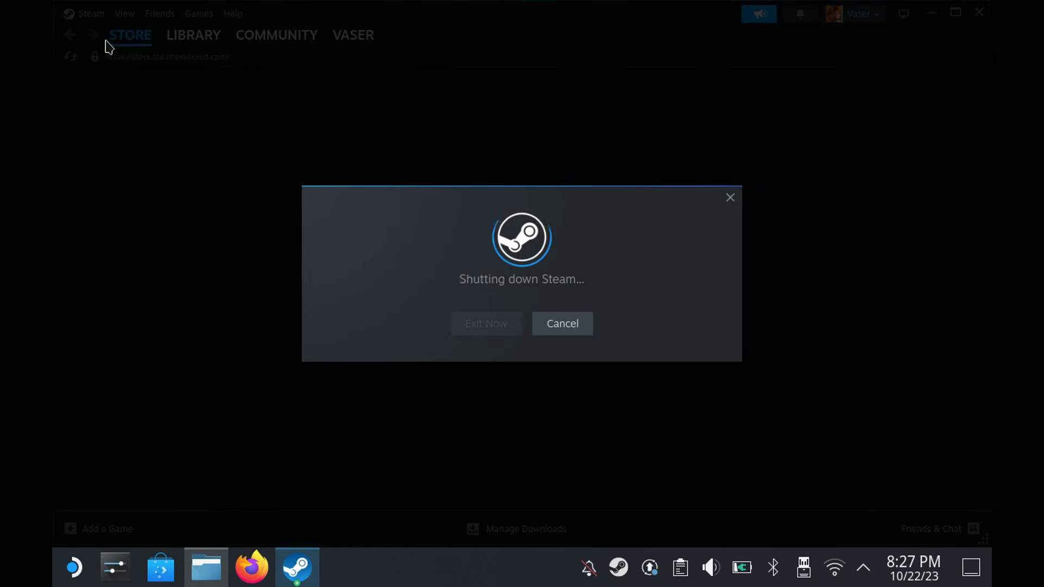
- Install Jak 1 through the OpenGOAL plugin and create its OpenGOAL - Jak 1 Steam shortcut
{"action": "key", "text": "Down"}
{"action": "key", "text": "Right"}
{"action": "key", "text": "Down"}
{"action": "key", "text": "Return"}
{"action": "key", "text": "Down"}
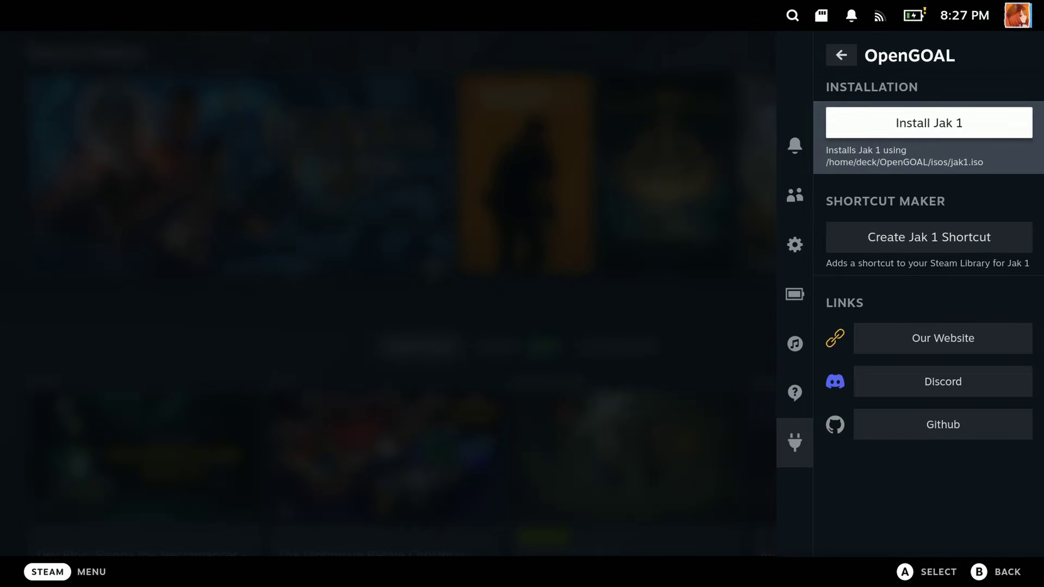
{"action": "key", "text": "Return"}
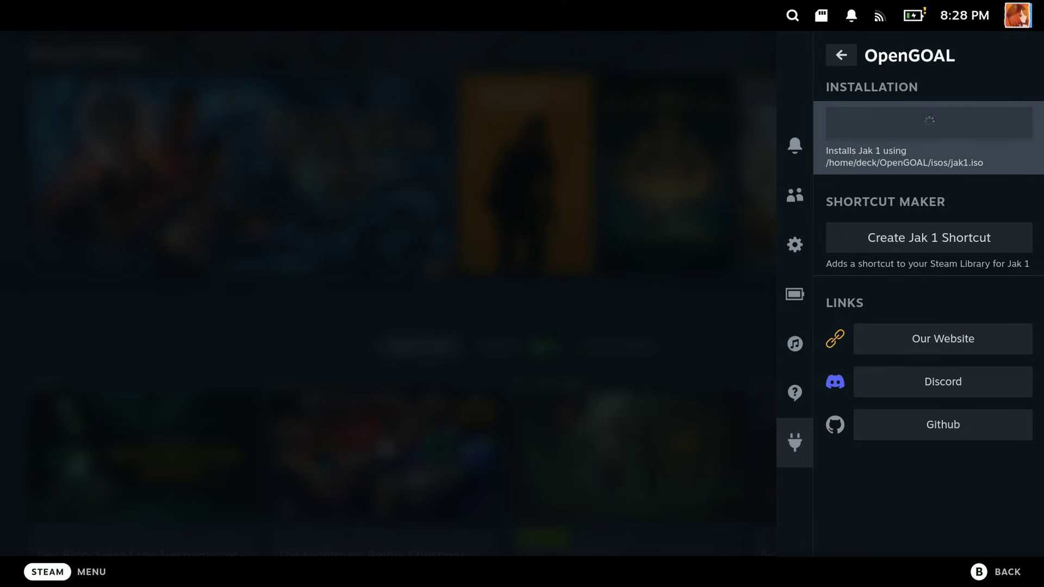
{"action": "key", "text": "Down"}
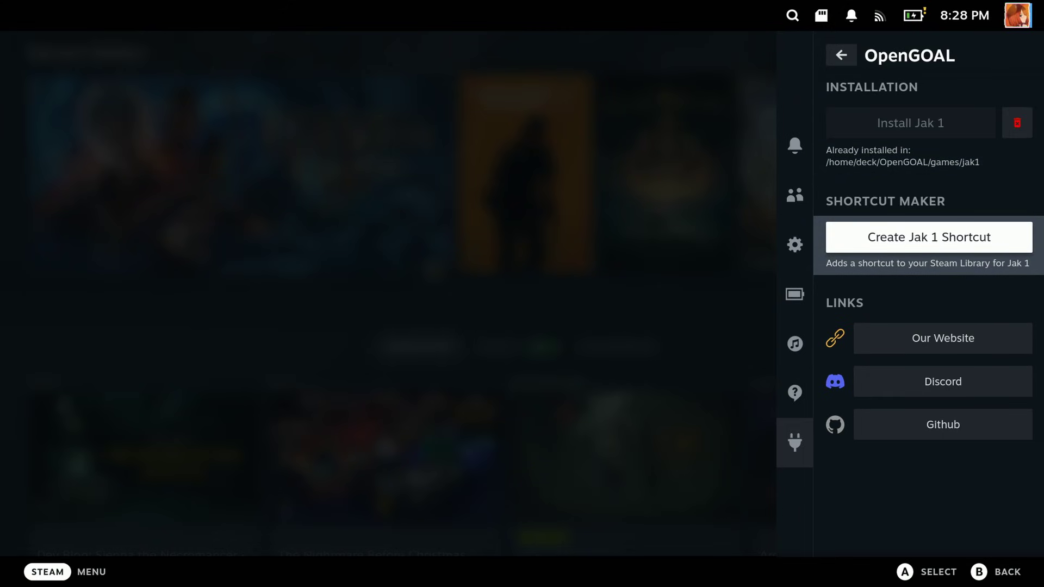
{"action": "key", "text": "Return"}
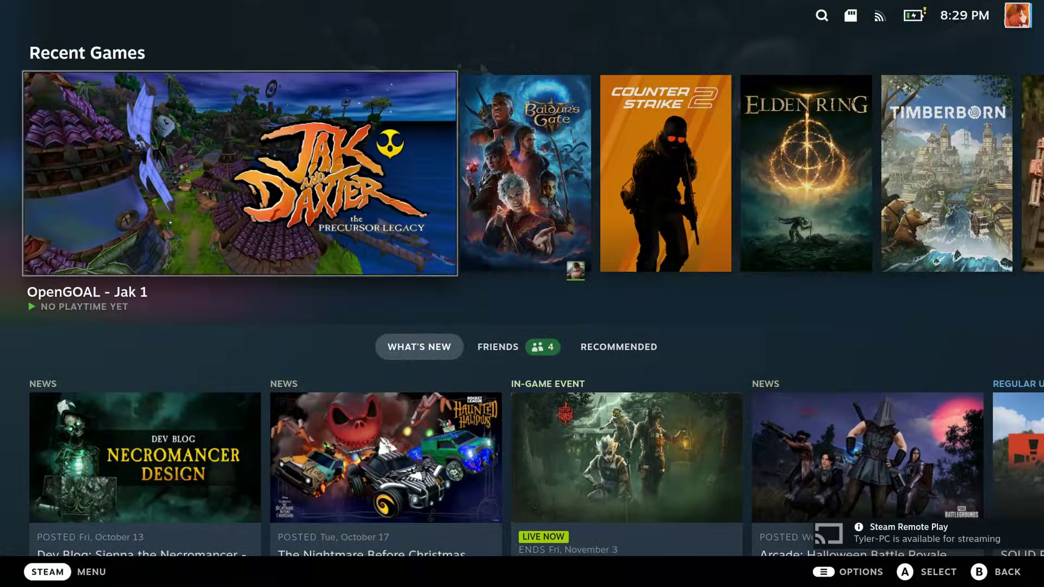
- Launch OpenGOAL - Jak 1 from its Steam game page in Recent Games
{"action": "key", "text": "Return"}
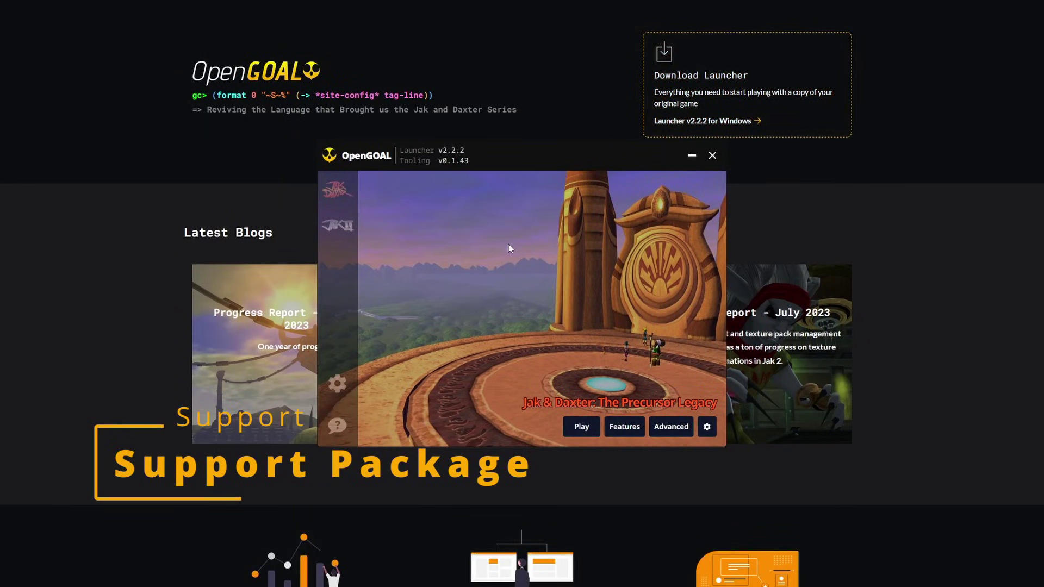
- Request a support package download from the launcher's Support & FAQ page
{"action": "left_click", "coordinate": [338, 425]}
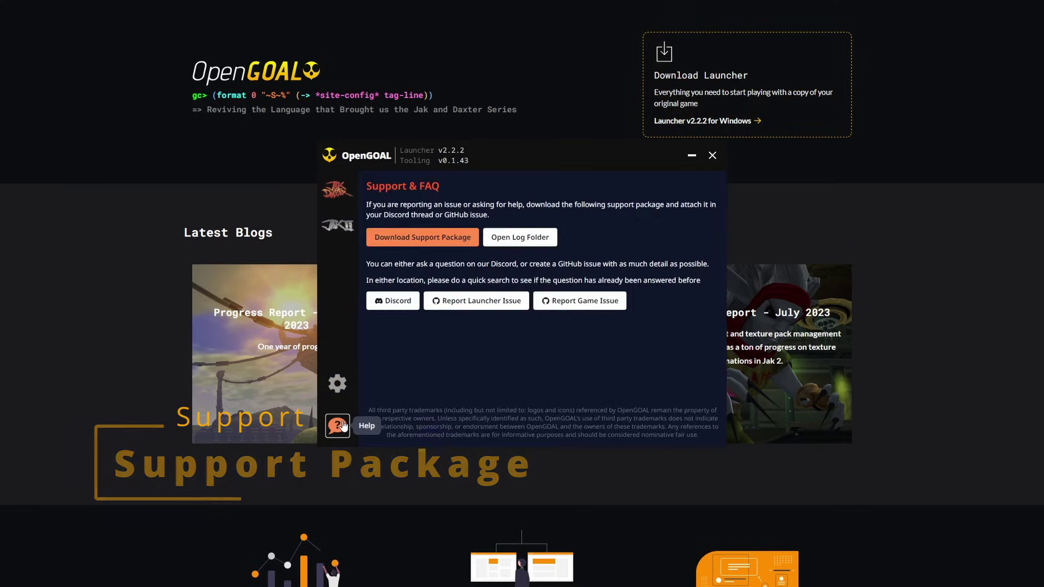
{"action": "left_click", "coordinate": [429, 244]}
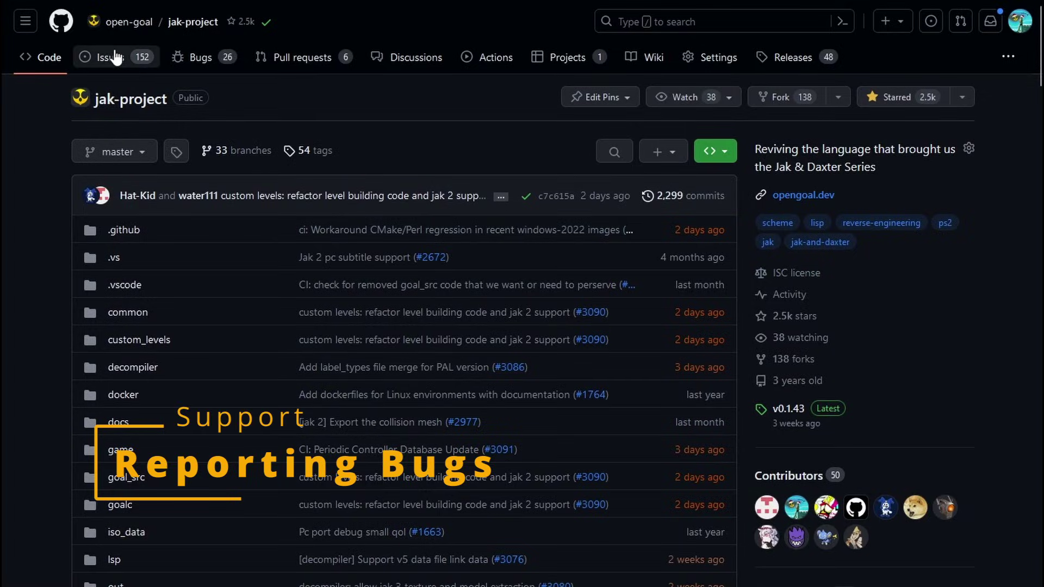
- Start a new Jak 2 Bug Report issue after checking existing jak2 reports for duplicates
{"action": "left_click", "coordinate": [114, 56]}
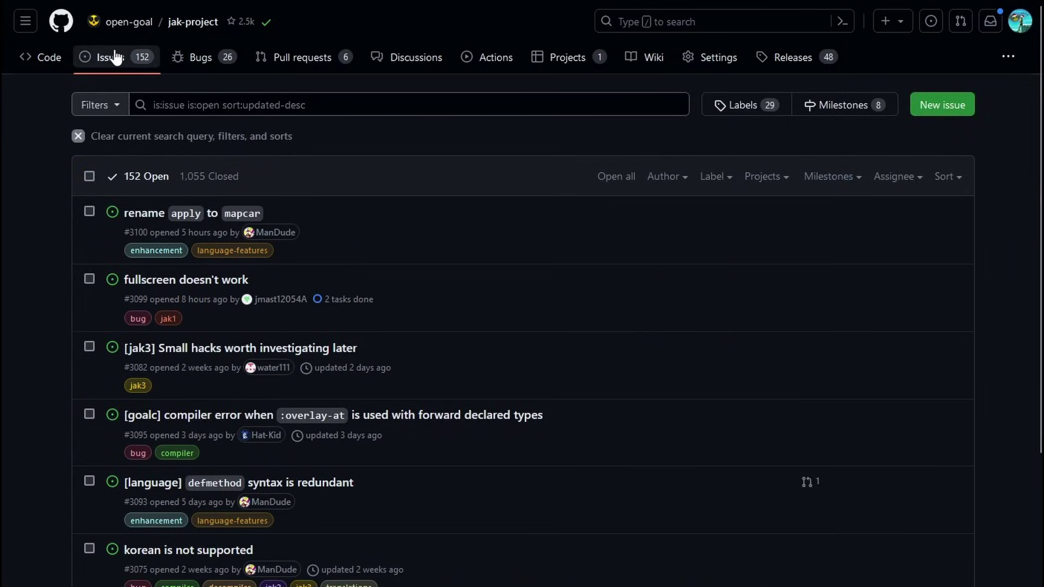
{"action": "left_click", "coordinate": [943, 106]}
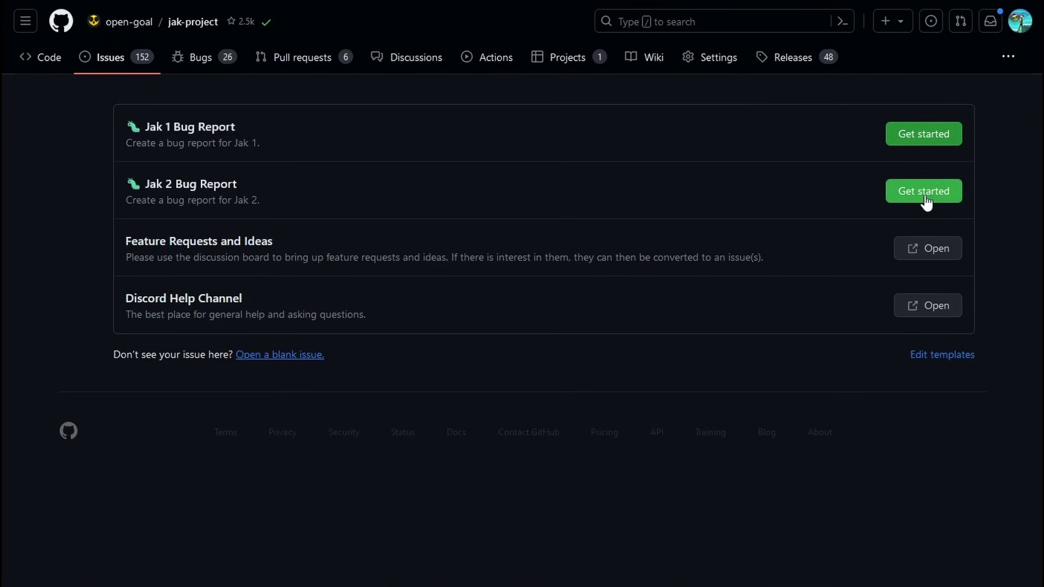
{"action": "left_click", "coordinate": [925, 193]}
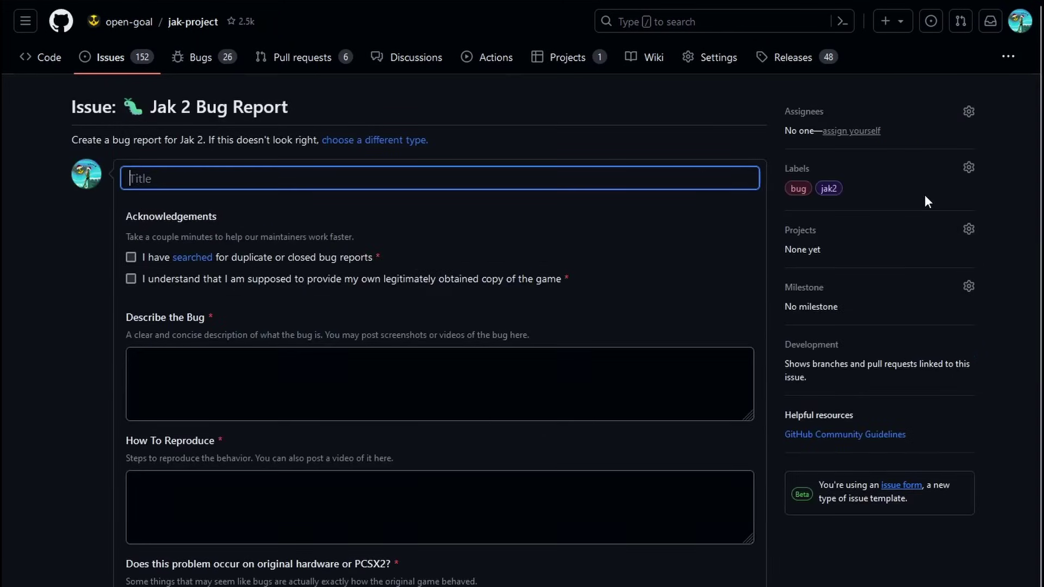
{"action": "left_click", "coordinate": [184, 262]}
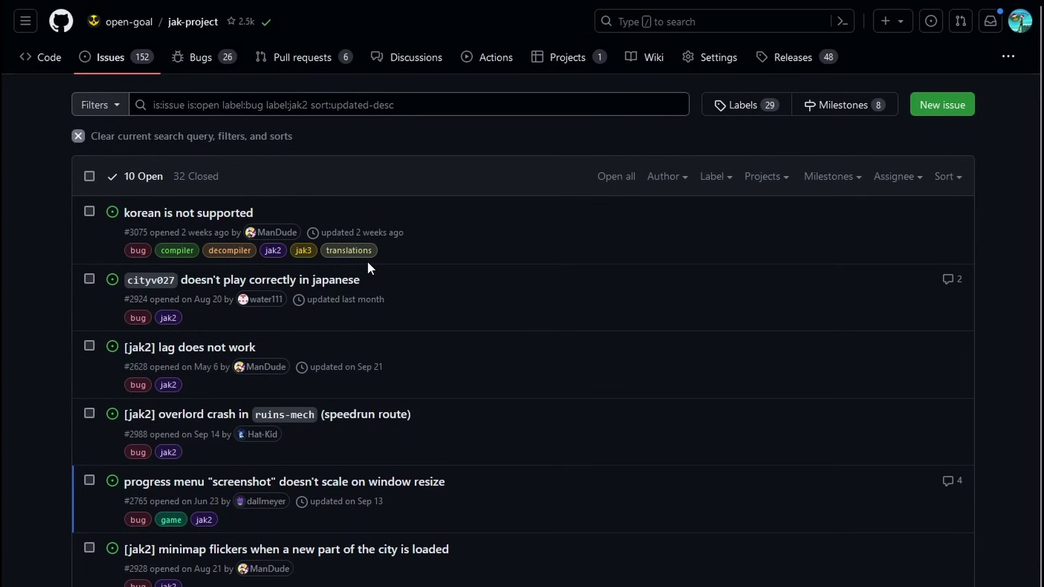
{"action": "key", "text": "alt+Left"}
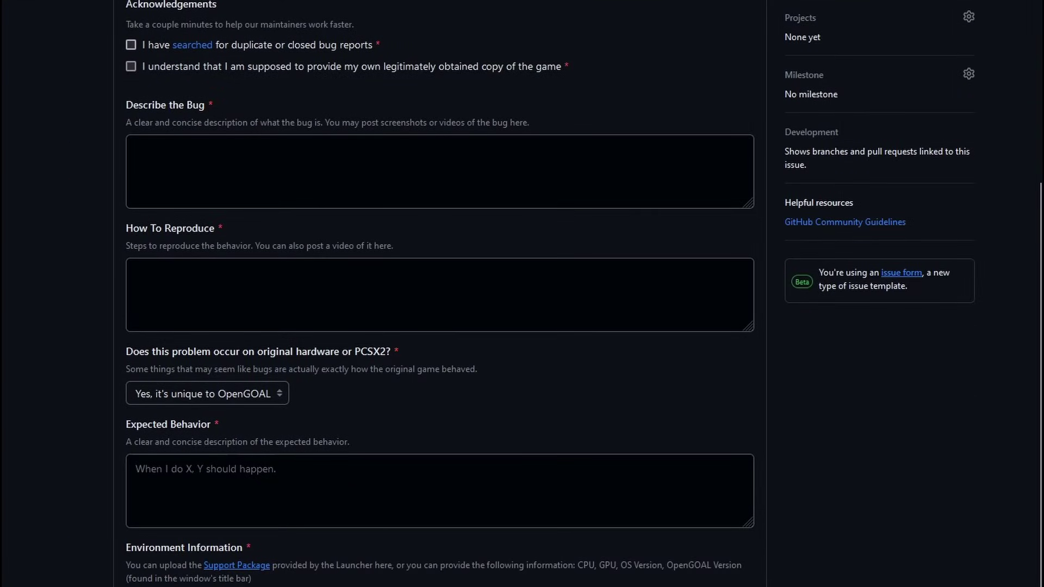
{"action": "scroll", "coordinate": [439, 294], "scroll_direction": "up", "scroll_amount": 4}
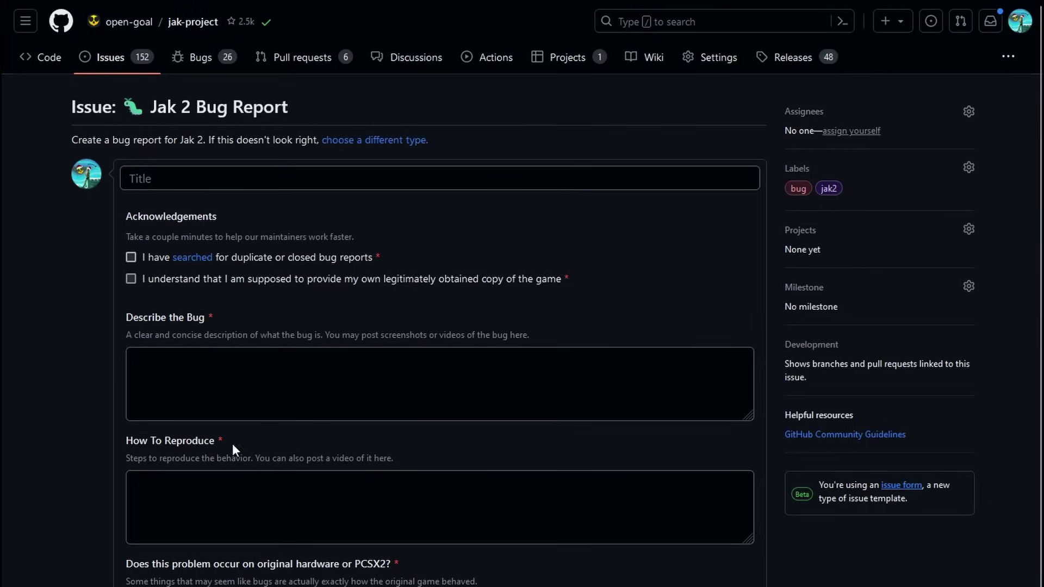
- Filter the jak-project issues by the jak2 label and search for 'test'
{"action": "left_click", "coordinate": [103, 65]}
{"action": "left_click", "coordinate": [713, 177]}
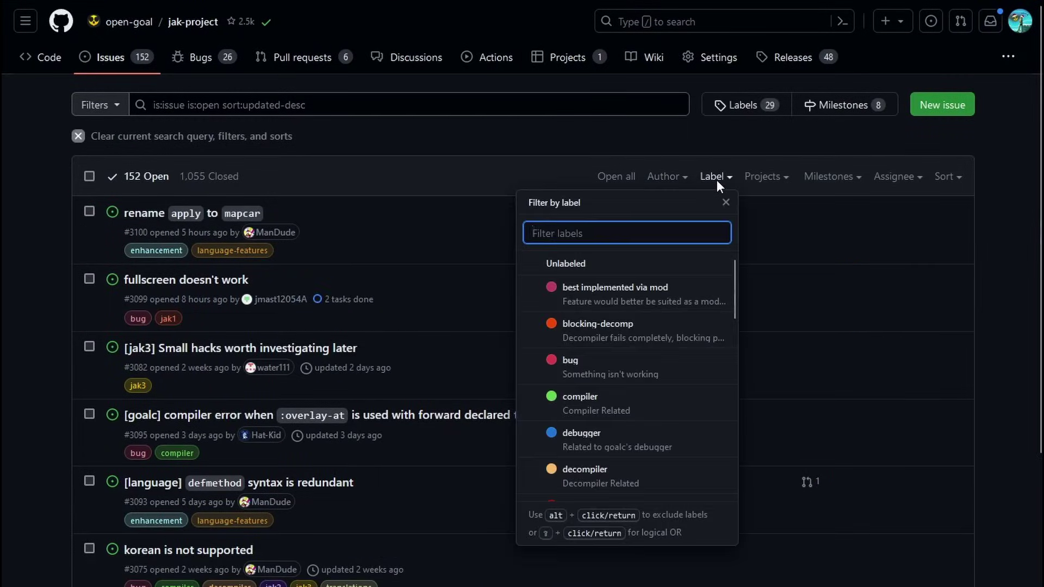
{"action": "type", "text": "jak"}
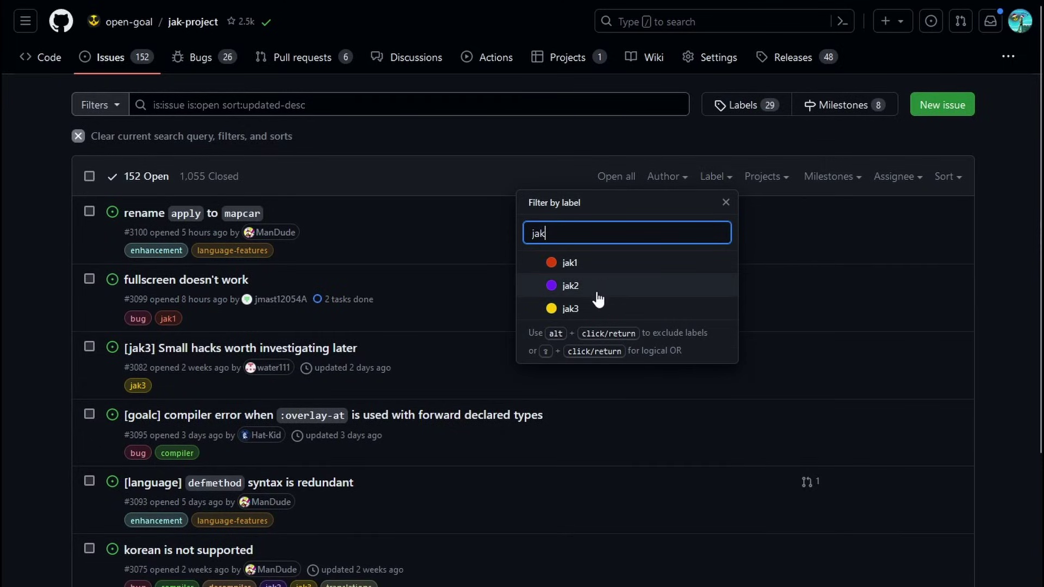
{"action": "left_click", "coordinate": [598, 299]}
{"action": "left_click", "coordinate": [435, 128]}
{"action": "left_click", "coordinate": [412, 105]}
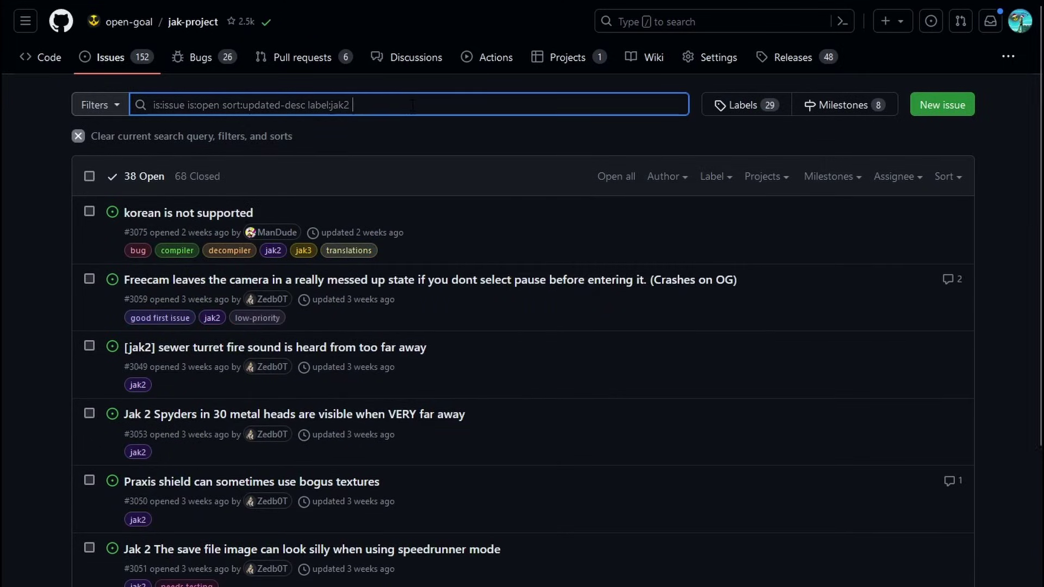
{"action": "type", "text": "test"}
{"action": "key", "text": "Return"}
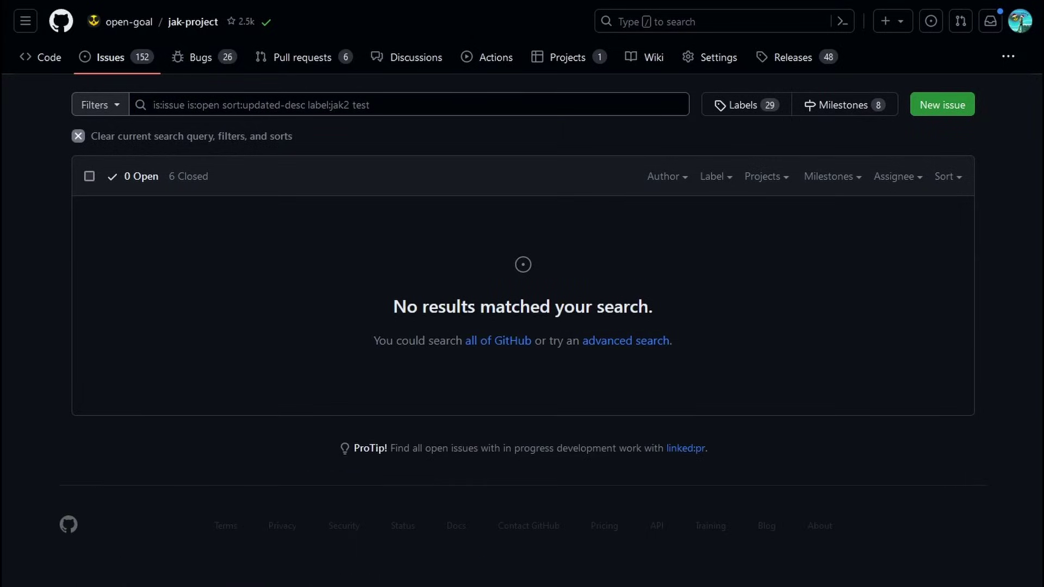